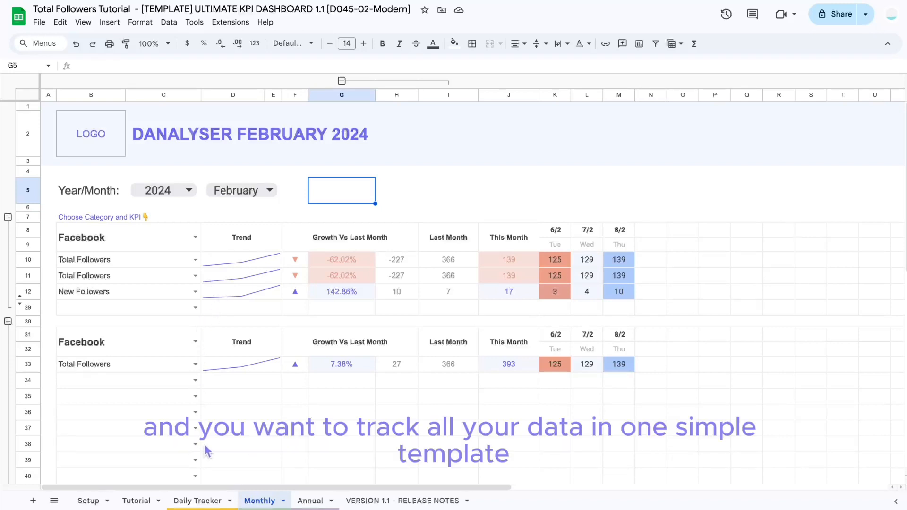
Step: Browse the Daily Tracker, Monthly and Setup sheets of the dashboard template
left_click(197, 502)
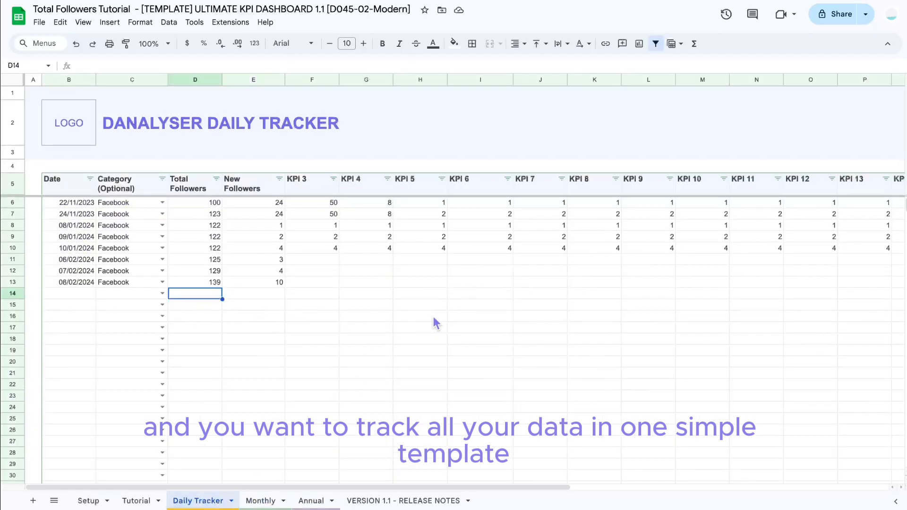
left_click(262, 500)
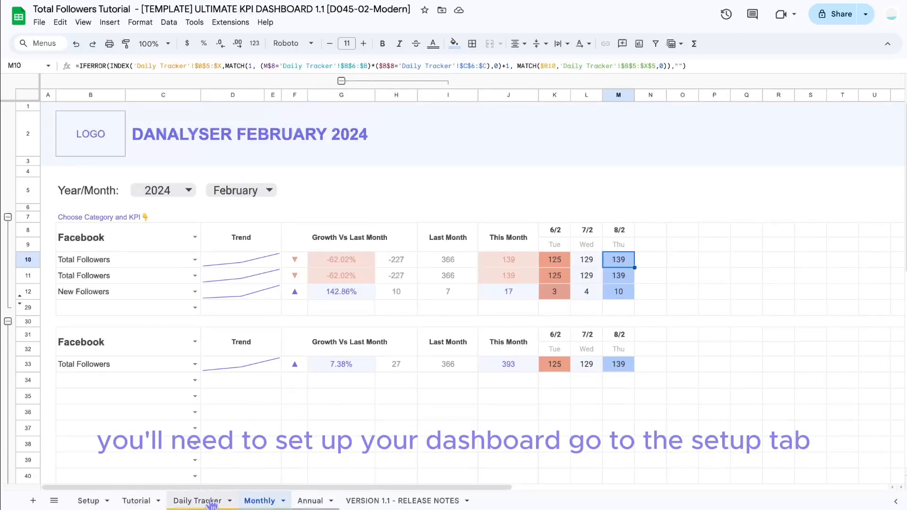
left_click(101, 503)
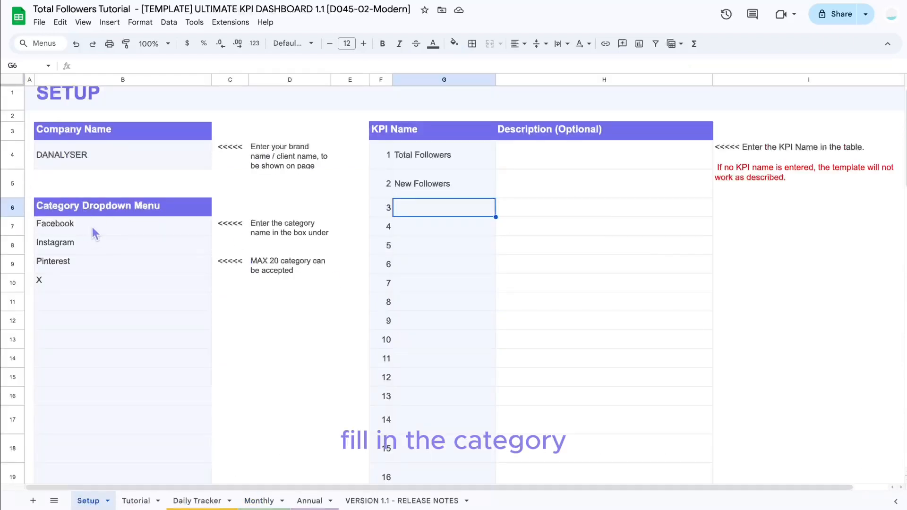
Step: Review the category dropdown list and the KPI names entered on the Setup sheet
left_click_drag(91, 235, 86, 302)
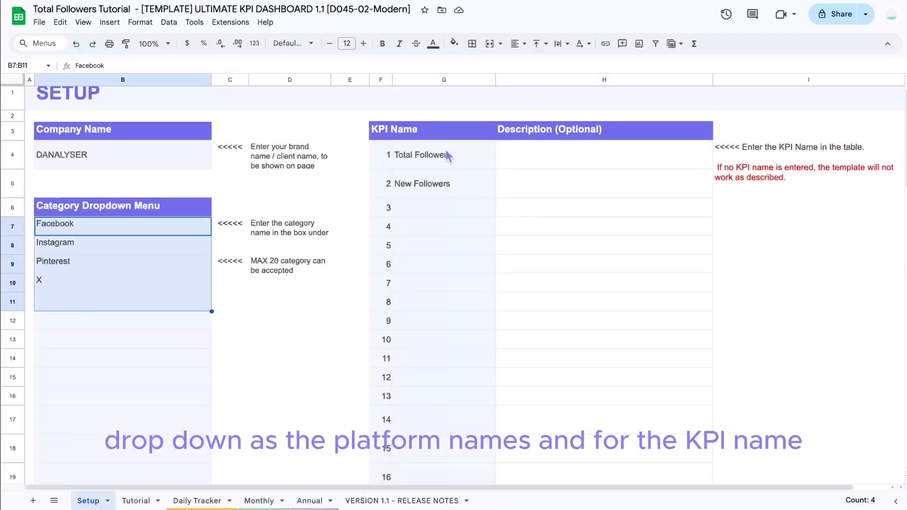
left_click(387, 134)
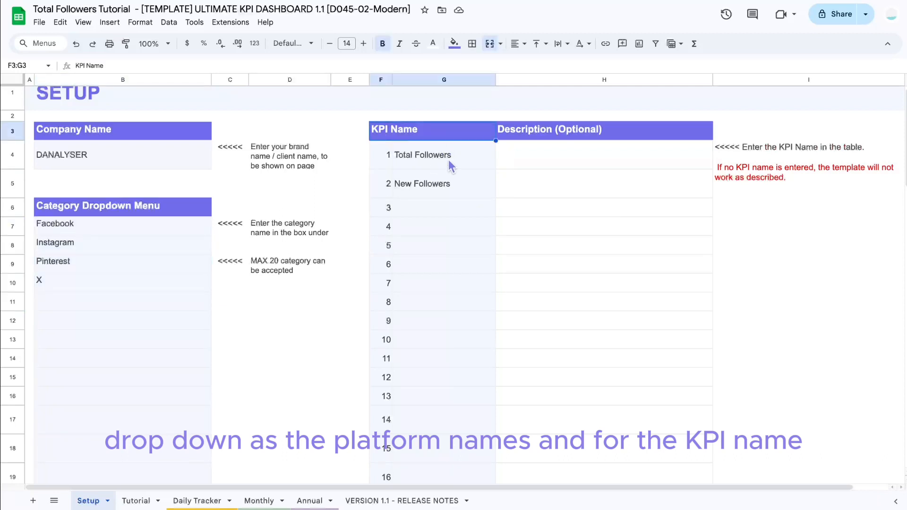
left_click_drag(448, 159, 451, 186)
left_click(465, 165)
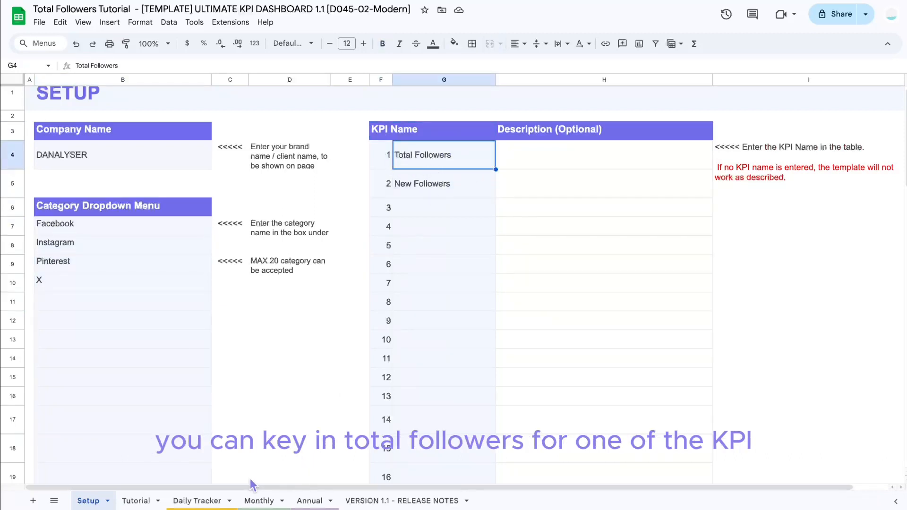
Step: Choose Facebook as the category for the first entry on the Daily Tracker sheet
left_click(196, 500)
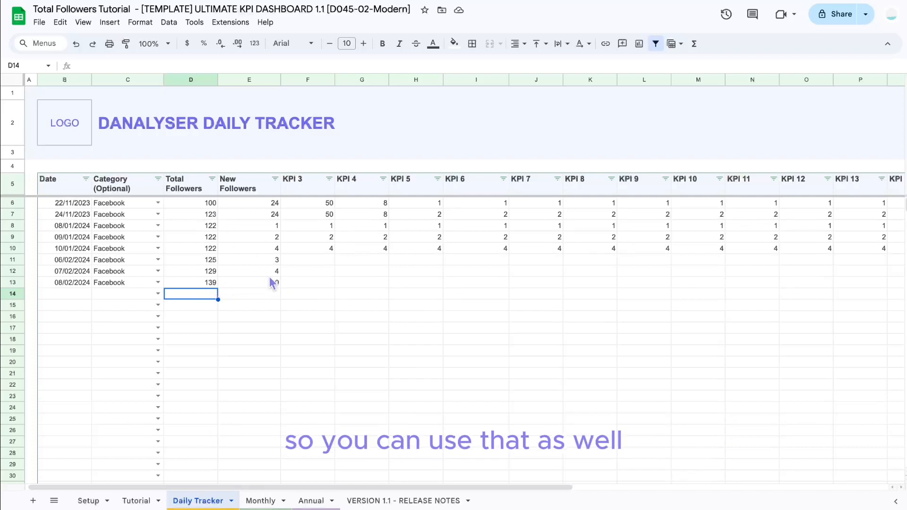
left_click(158, 214)
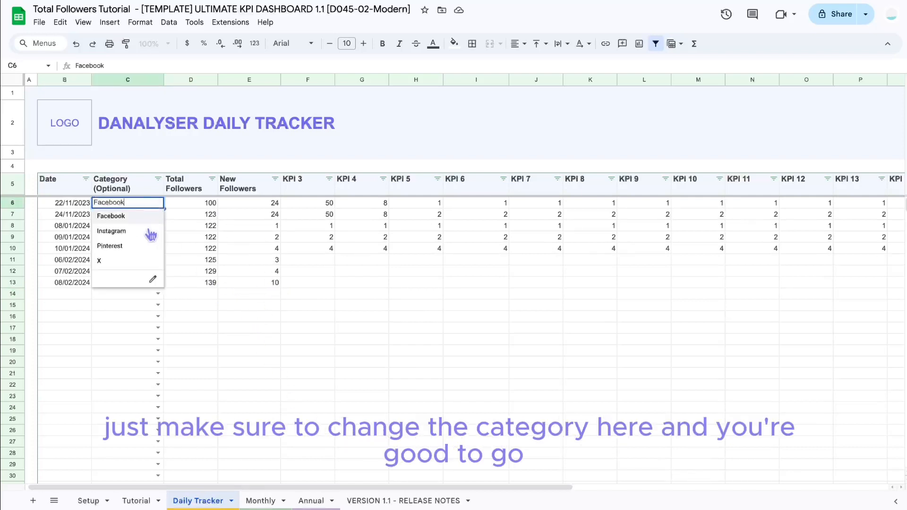
left_click(118, 216)
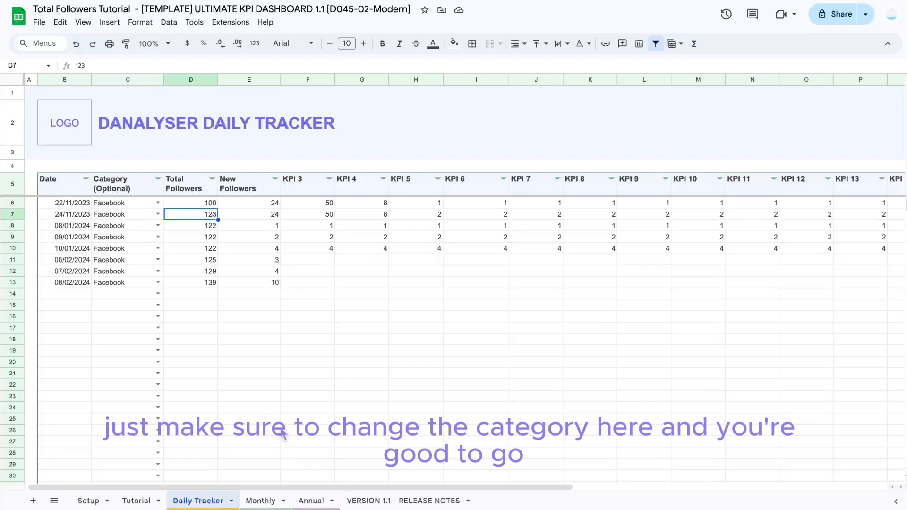
Step: Set the first Monthly dashboard section's category to Facebook
left_click(260, 501)
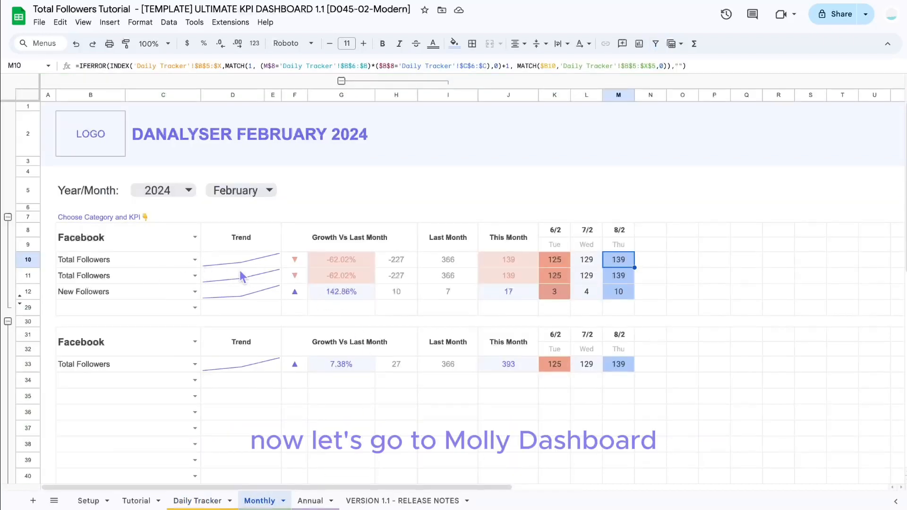
left_click(113, 245)
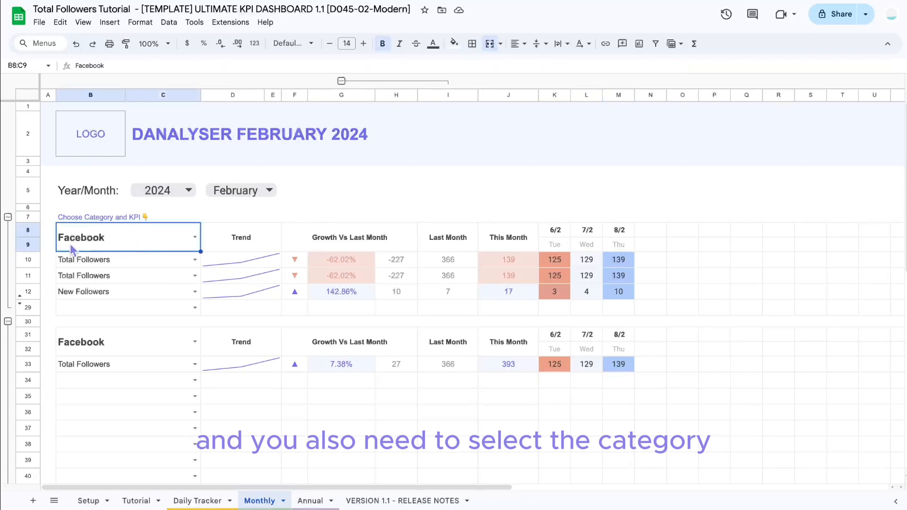
left_click(194, 237)
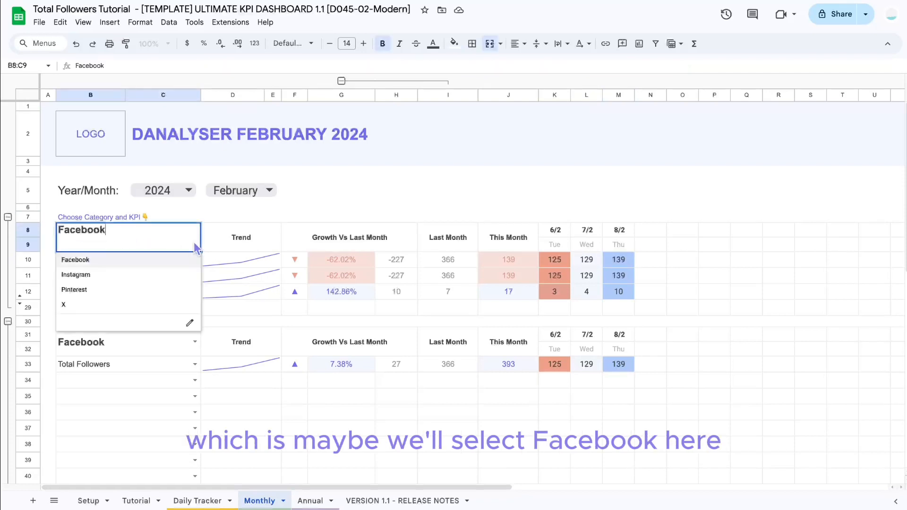
left_click(91, 258)
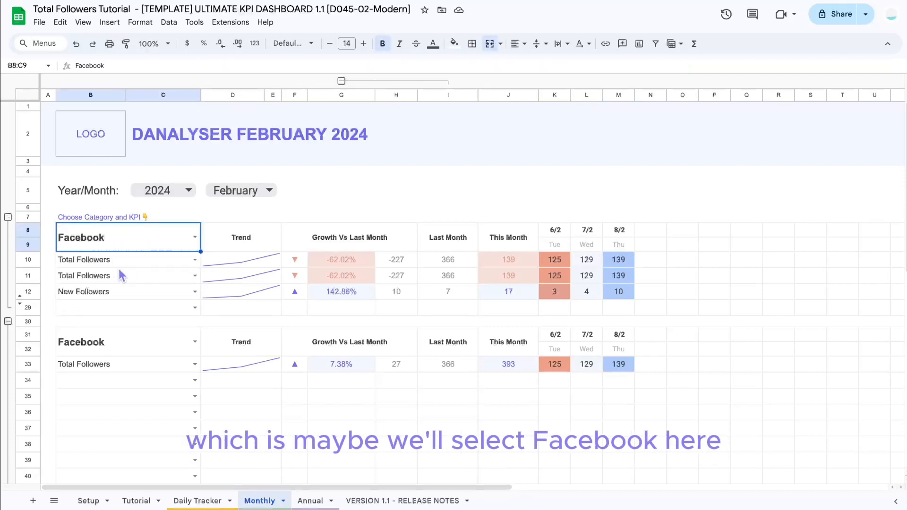
Step: Inspect the KPI rows and the second Facebook section's This Month total and daily follower values
left_click(106, 266)
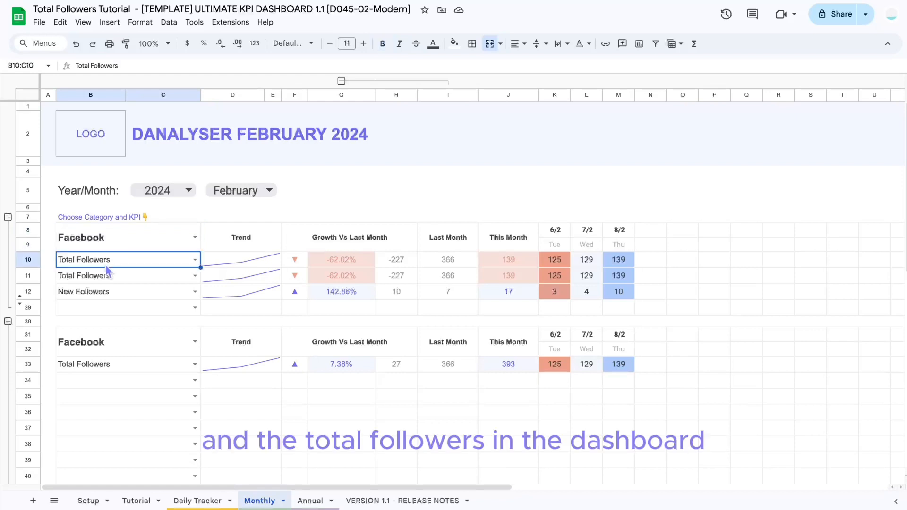
left_click(29, 260)
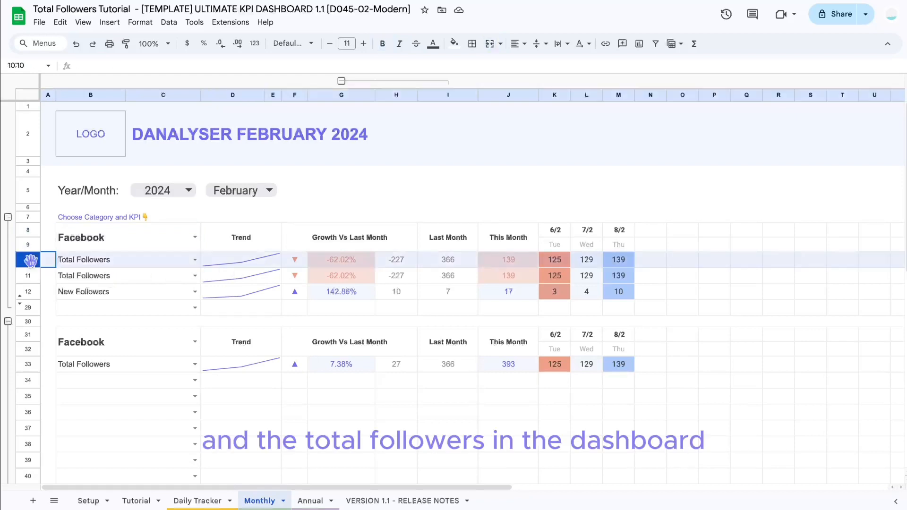
left_click(189, 295)
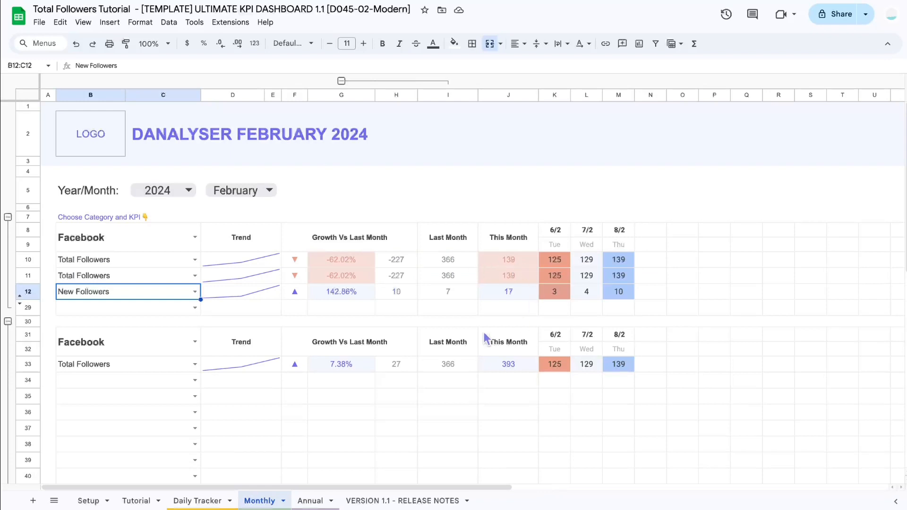
scroll(123, 368, "down", 5)
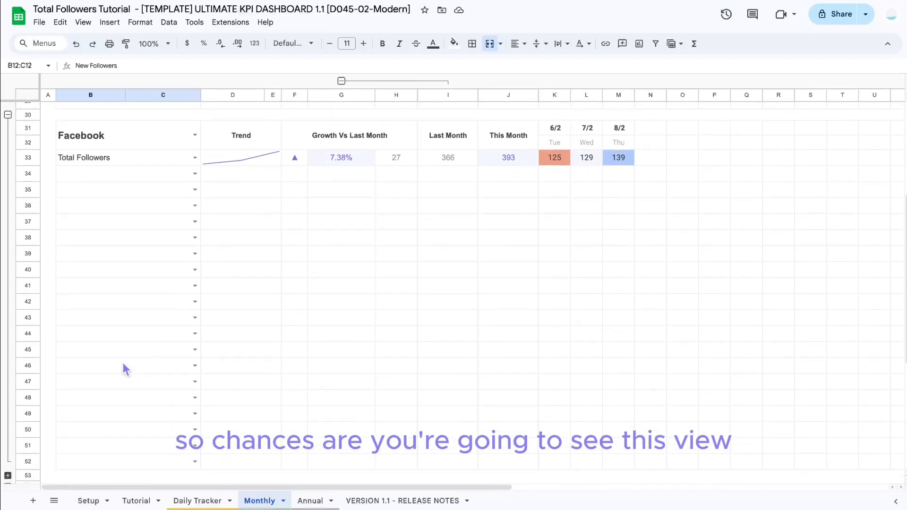
left_click(489, 160)
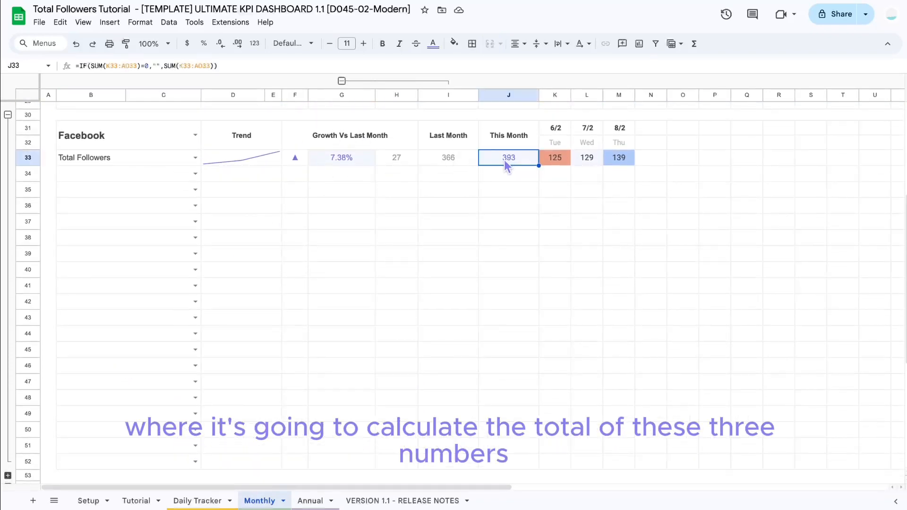
left_click_drag(551, 160, 625, 160)
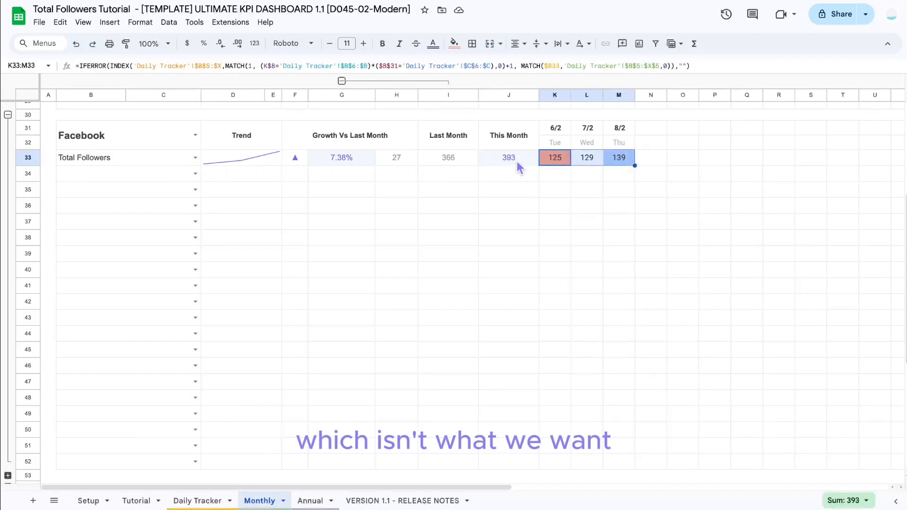
left_click(626, 161)
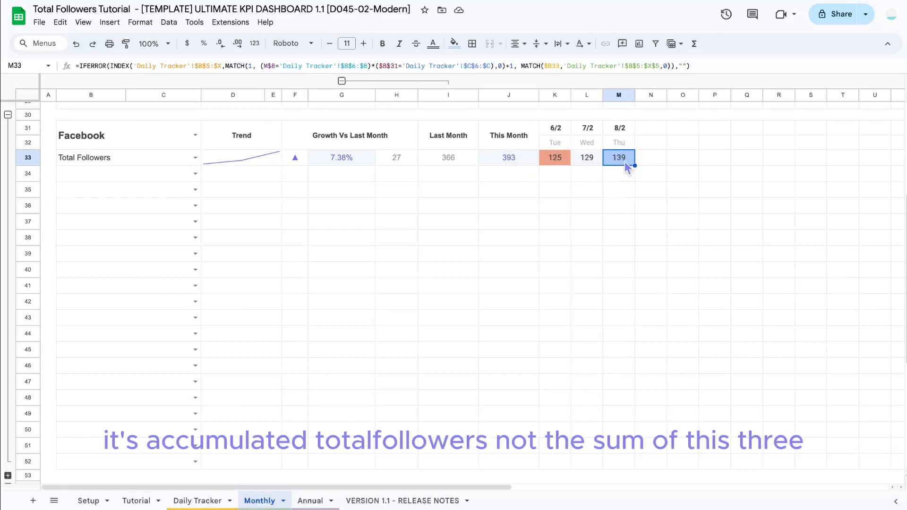
left_click_drag(548, 160, 617, 163)
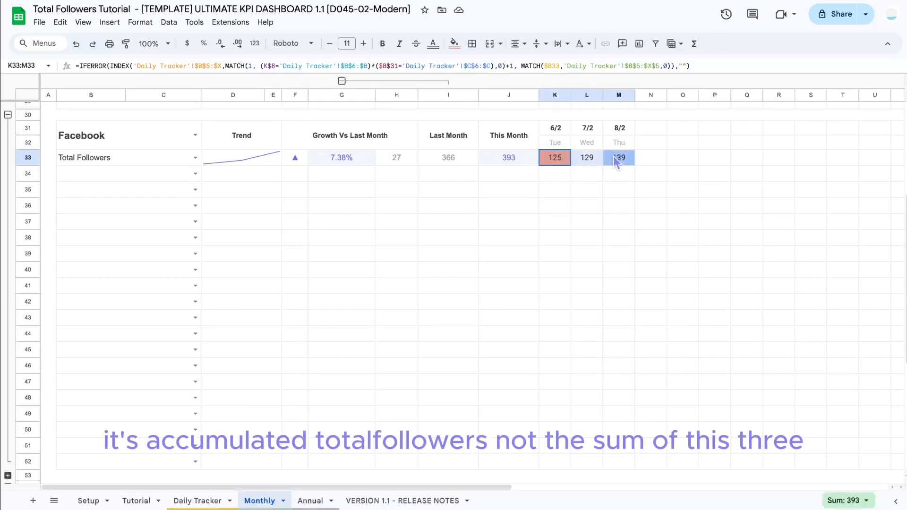
Step: Open the blog tutorial on tracking followers growth in the browser and scroll to Step 5
scroll(584, 206, "up", 5)
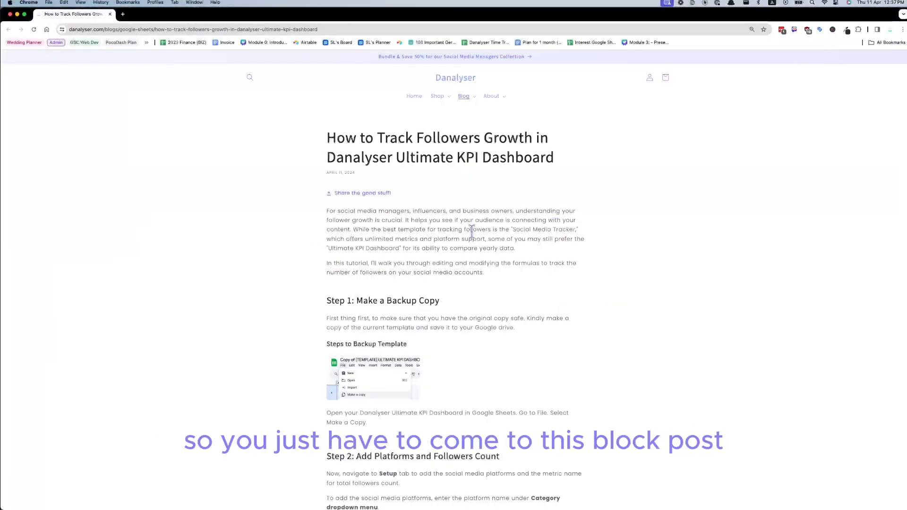
scroll(474, 249, "down", 12)
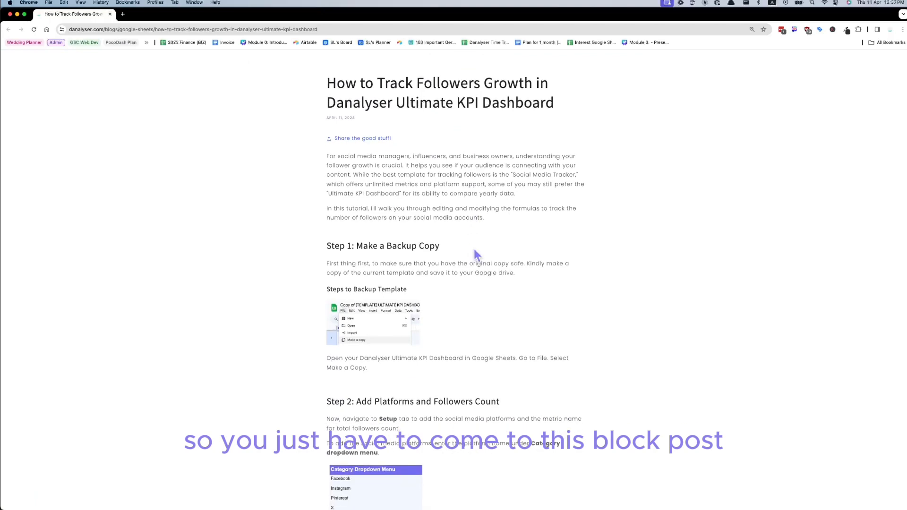
scroll(474, 250, "down", 13)
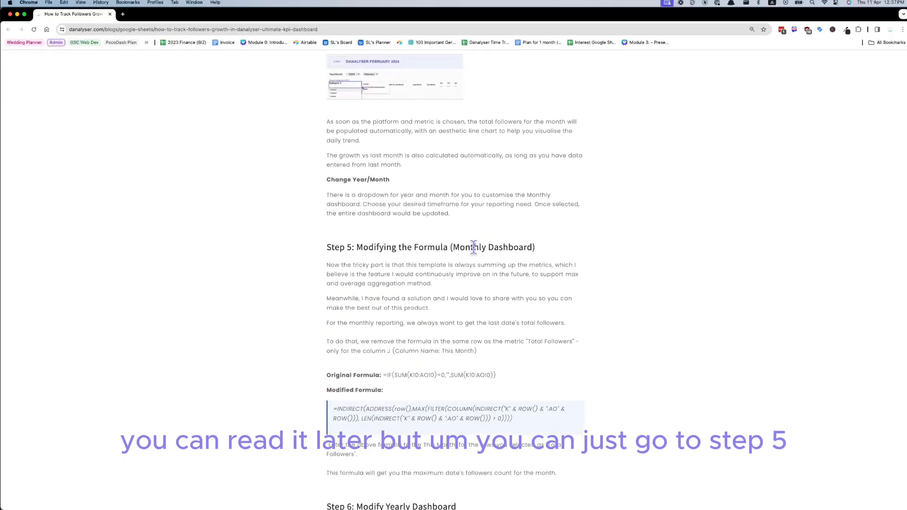
scroll(474, 243, "up", 5)
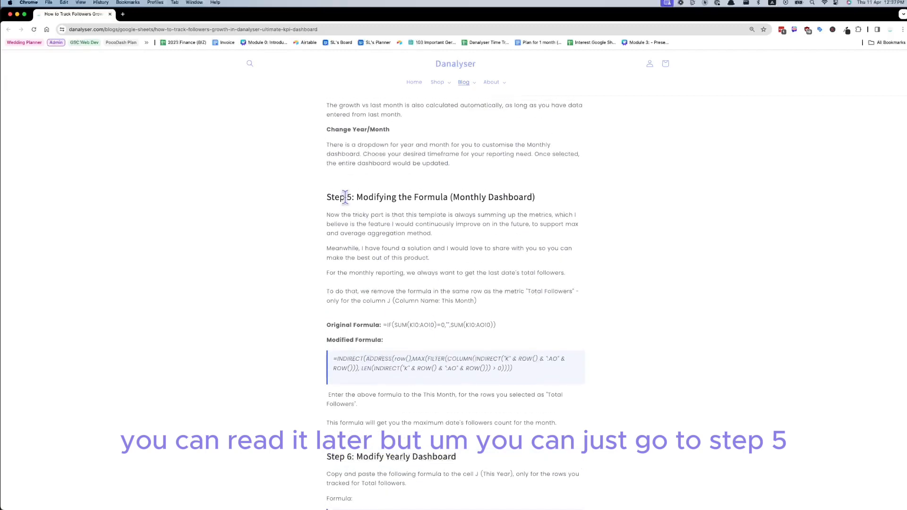
Step: Replace the This Month formula for the Total Followers row in J33 with the modified INDIRECT formula copied from the blog
left_click_drag(337, 358, 522, 370)
key("ctrl+c")
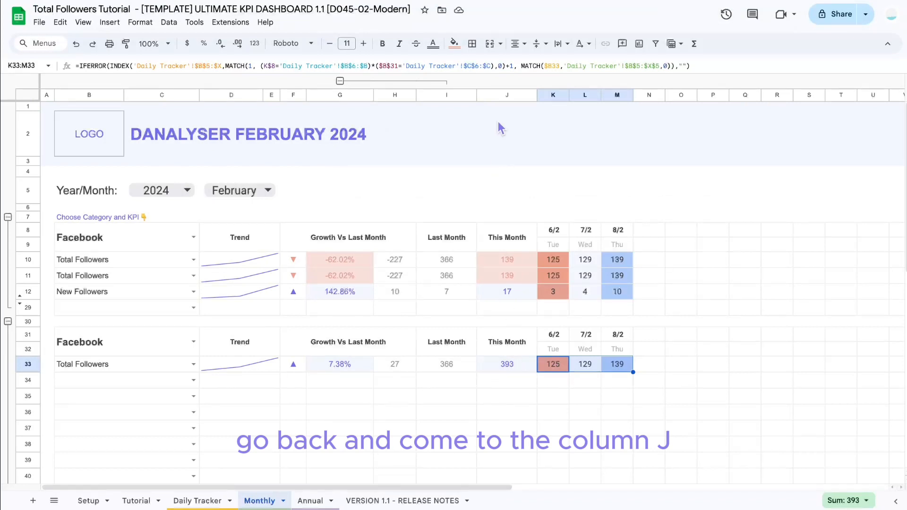
left_click(506, 95)
left_click(509, 364)
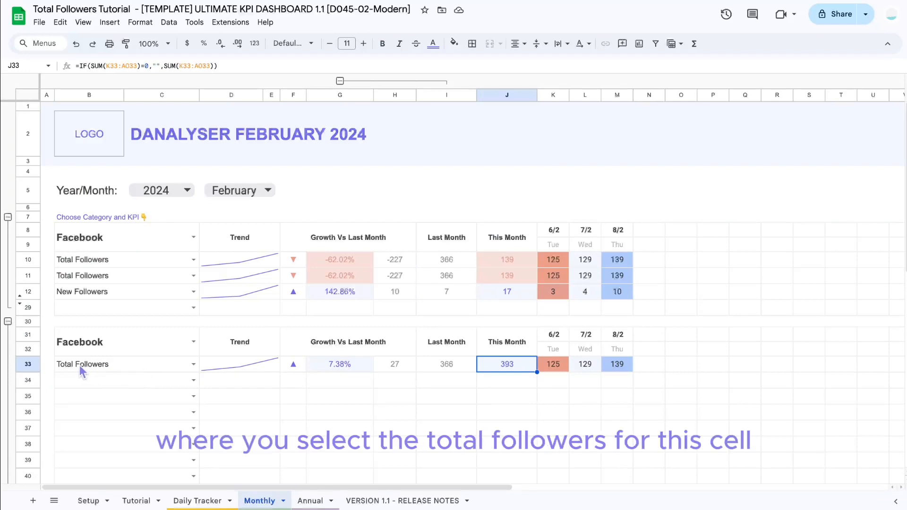
double_click(505, 368)
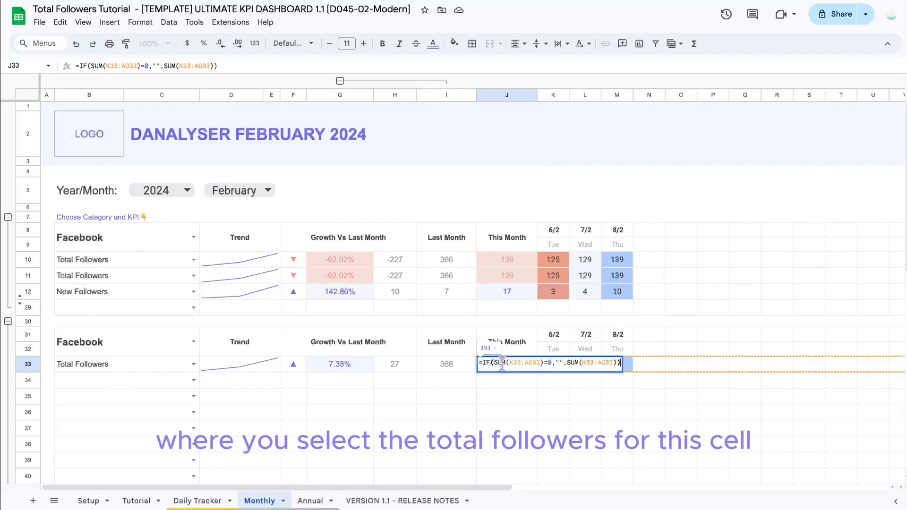
triple_click(524, 362)
key("BackSpace")
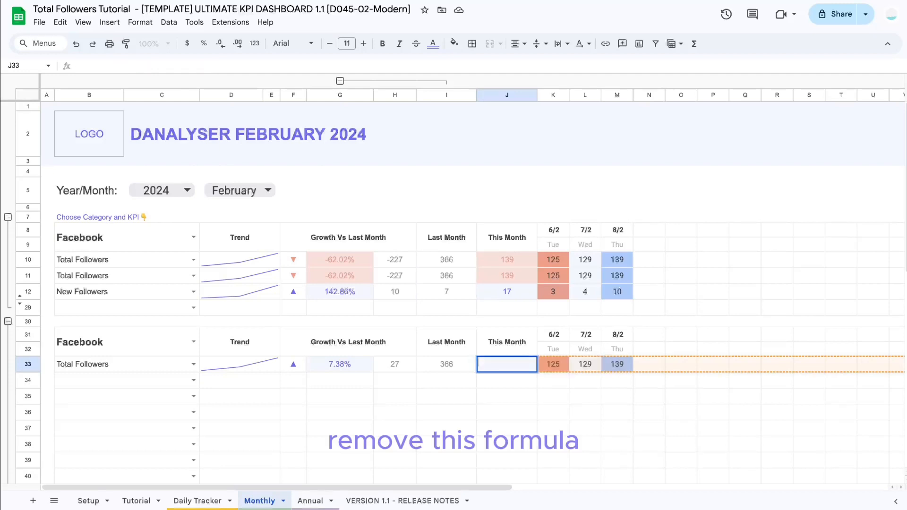
key("ctrl+v")
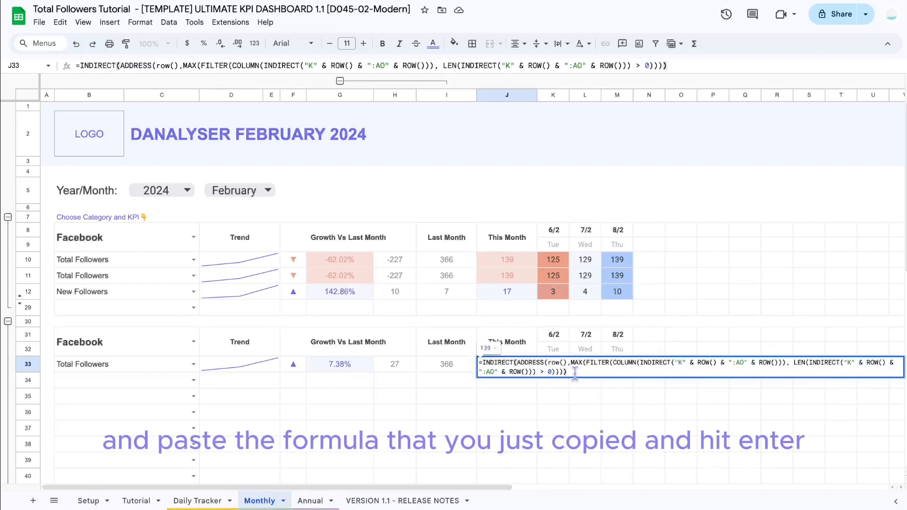
key("Return")
Step: Compare the new This Month value with the daily values and the Last Month cell
left_click(522, 368)
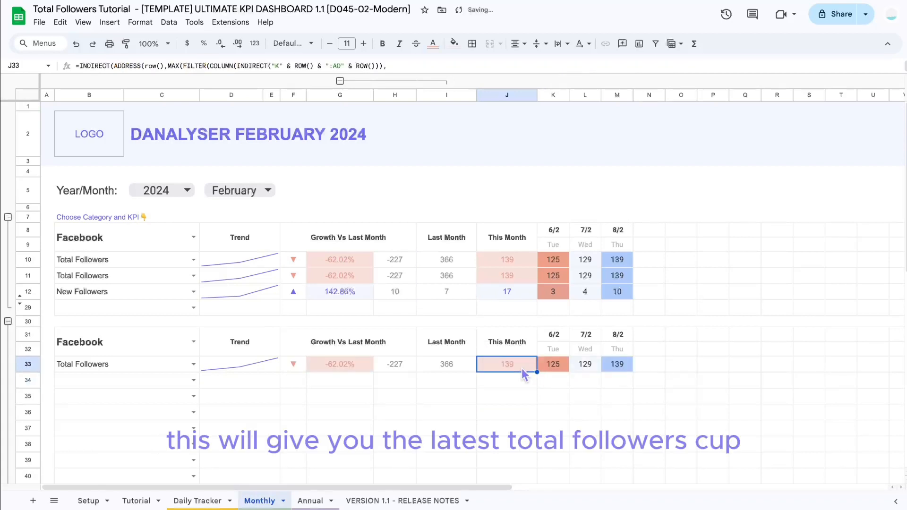
left_click(622, 367)
left_click(513, 373)
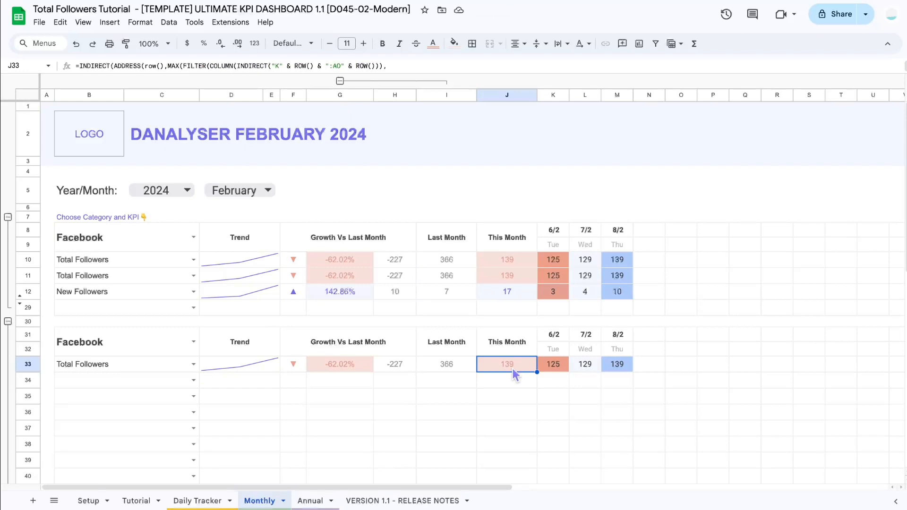
left_click(454, 366)
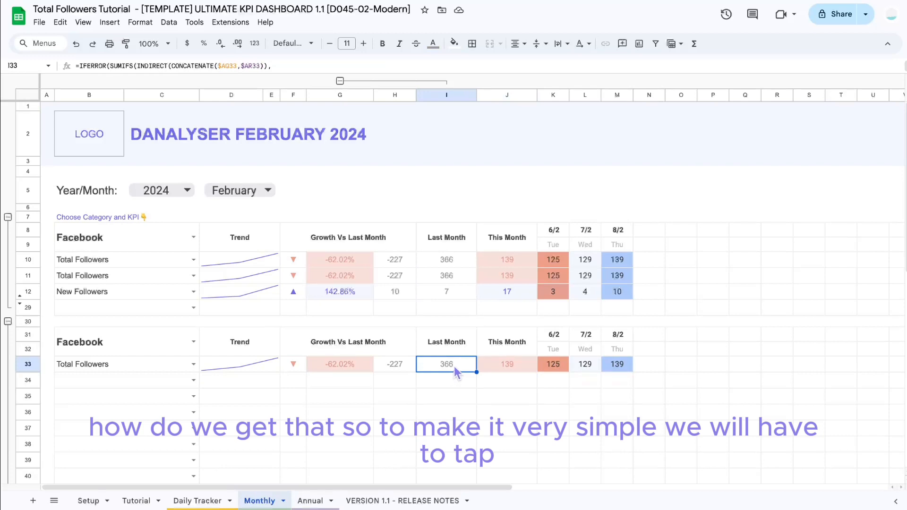
right_click(263, 504)
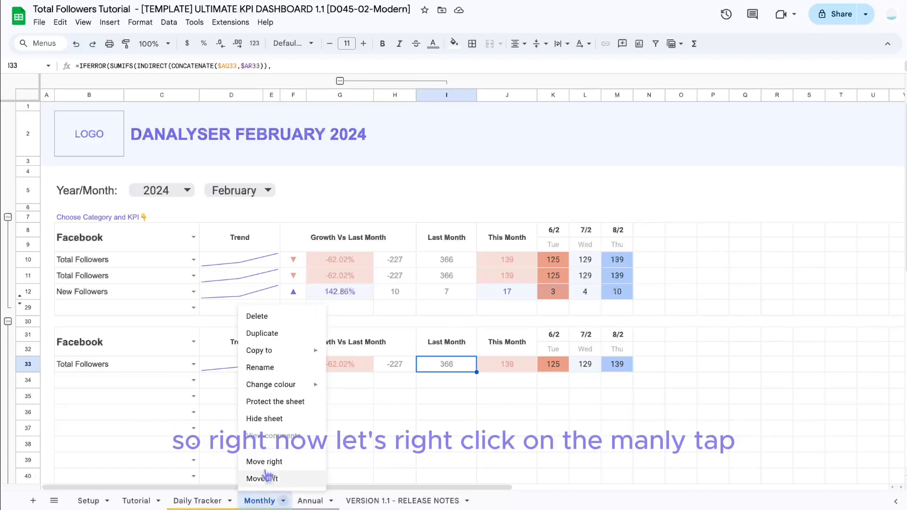
left_click(262, 503)
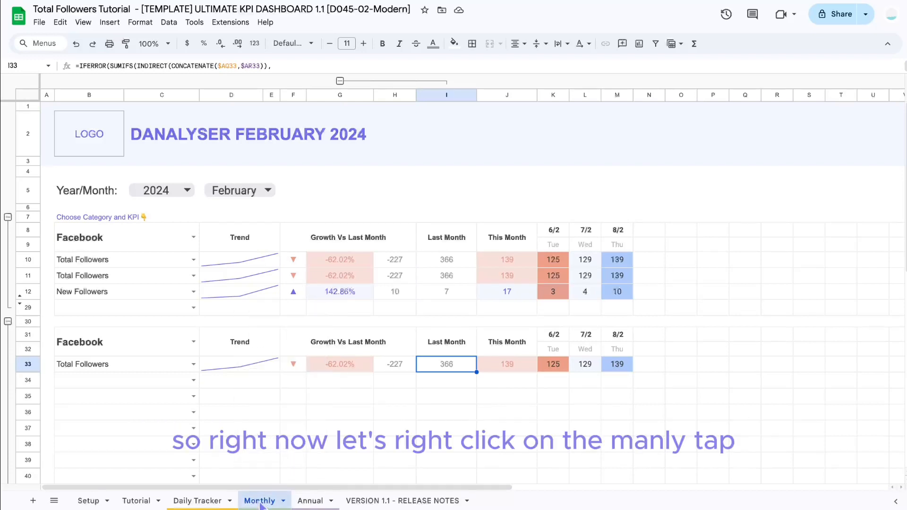
Step: Duplicate the Monthly sheet
double_click(261, 503)
key("Escape")
left_click(307, 502)
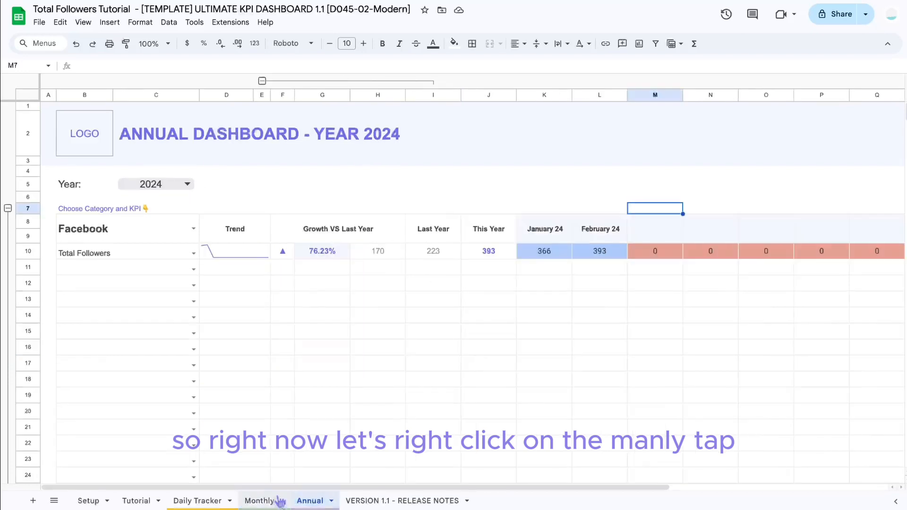
left_click(260, 501)
right_click(264, 503)
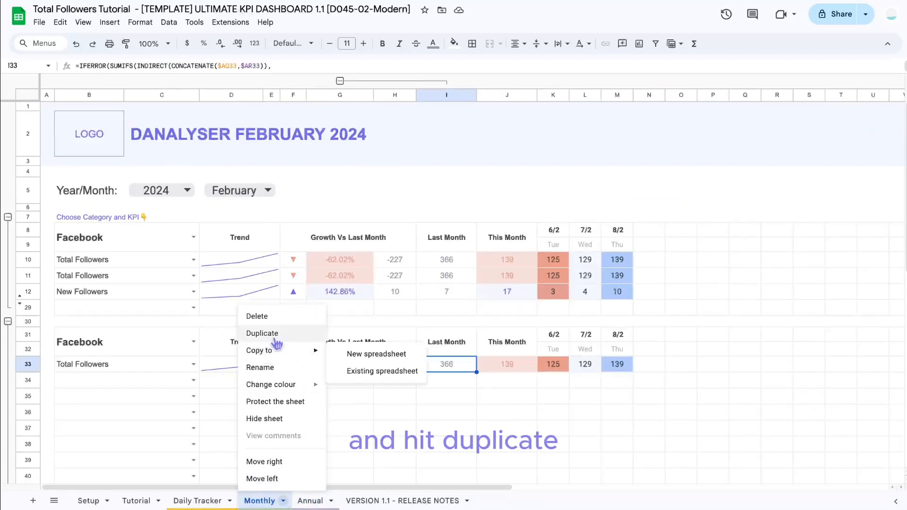
left_click(263, 334)
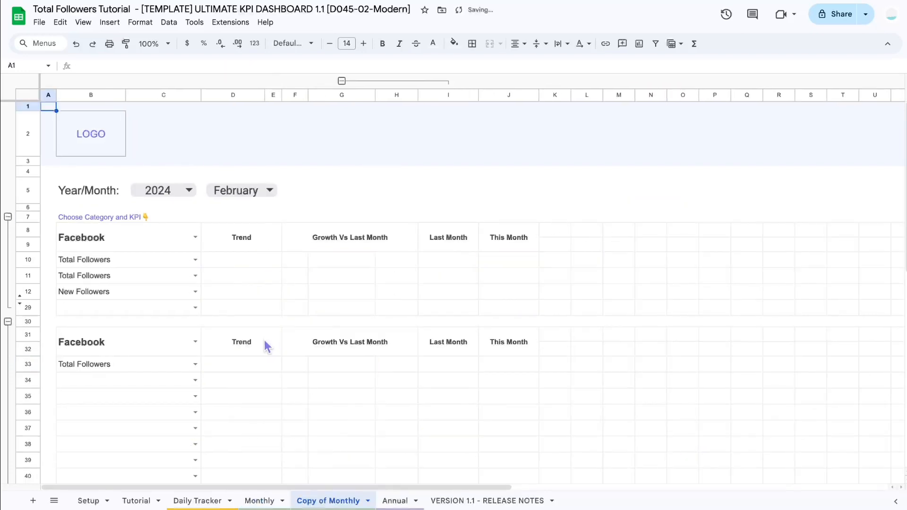
Step: Rename the Monthly sheet to Current Month
left_click(259, 500)
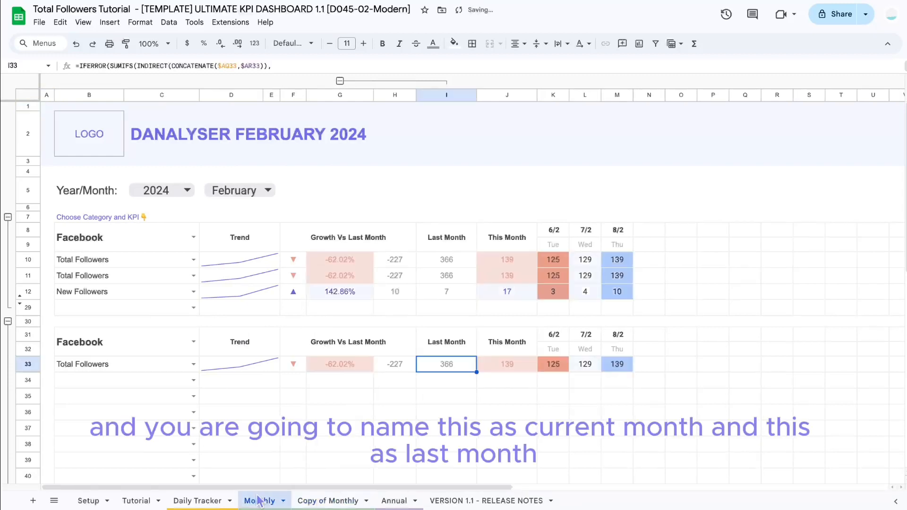
double_click(260, 501)
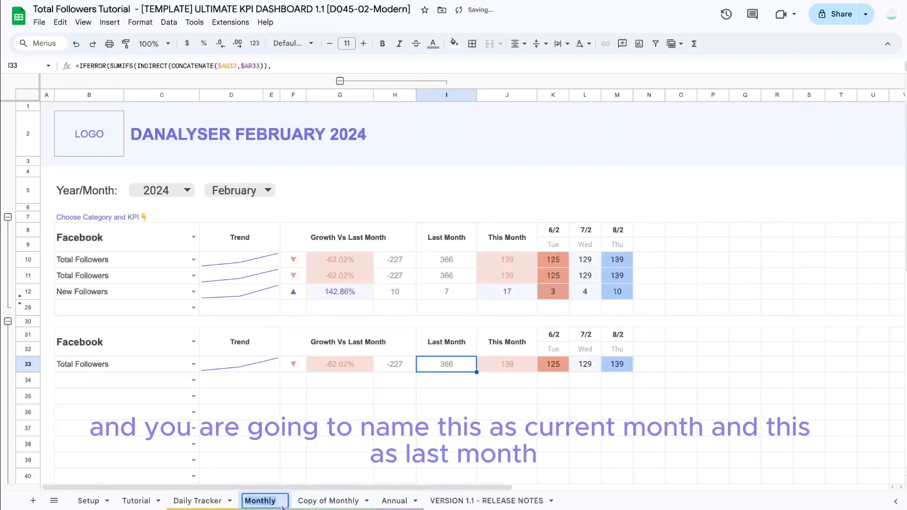
type("Current Month")
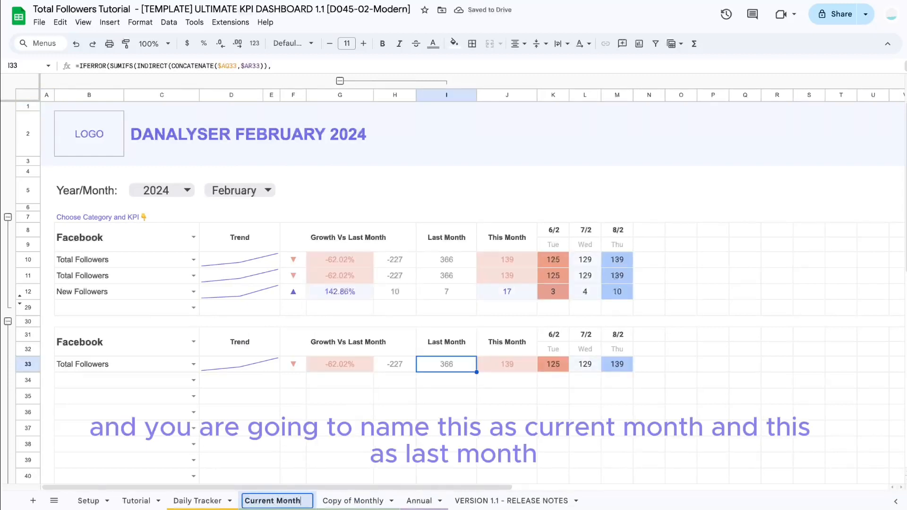
key("Return")
Step: Rename the copied sheet to Last Month and move it in front of Current Month
double_click(352, 500)
type("Las")
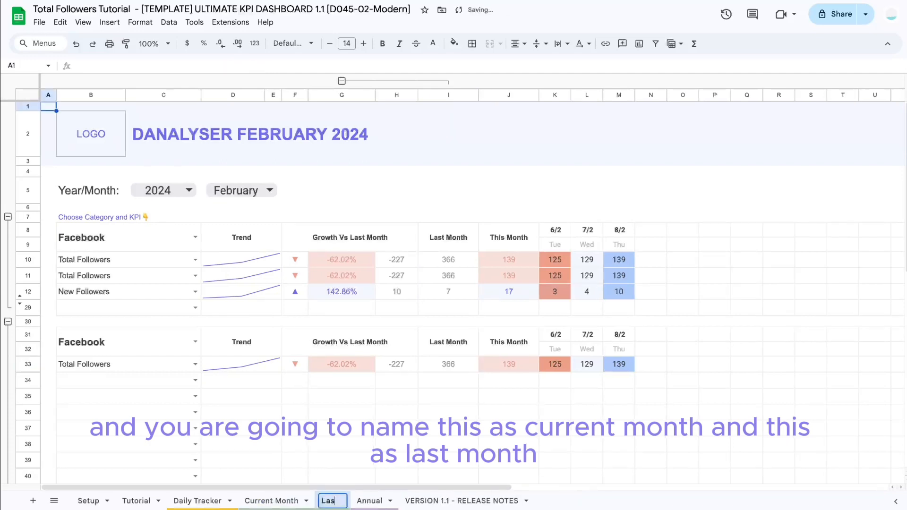
type("t Month")
key("Return")
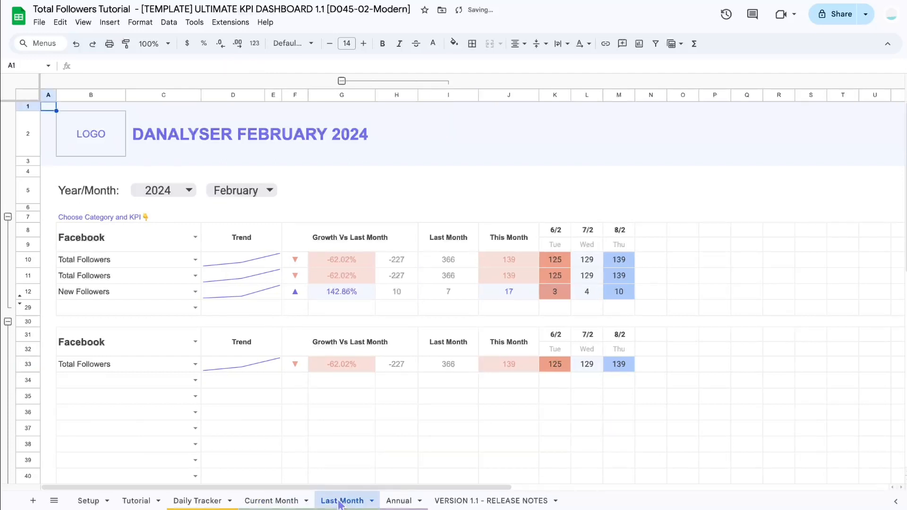
left_click_drag(339, 504, 271, 502)
left_click(336, 501)
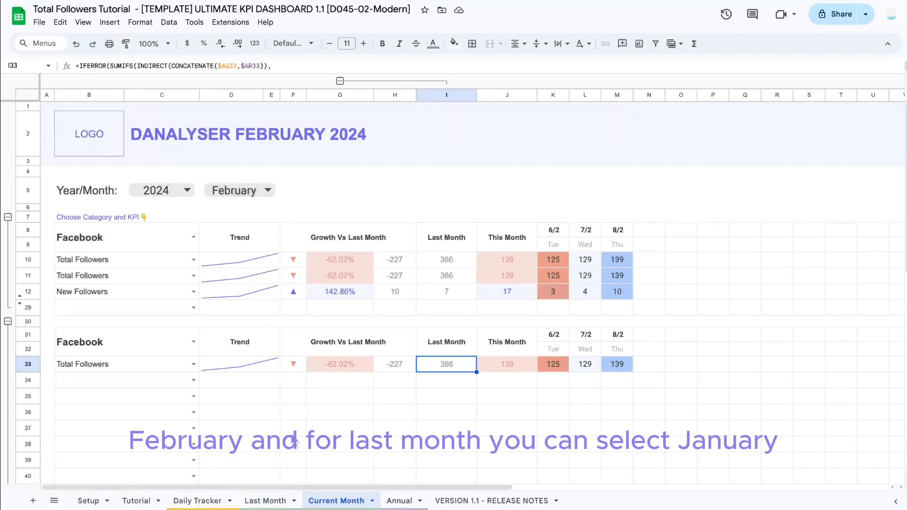
Step: On the Last Month sheet, set the dashboard month to January
left_click(266, 499)
left_click(268, 188)
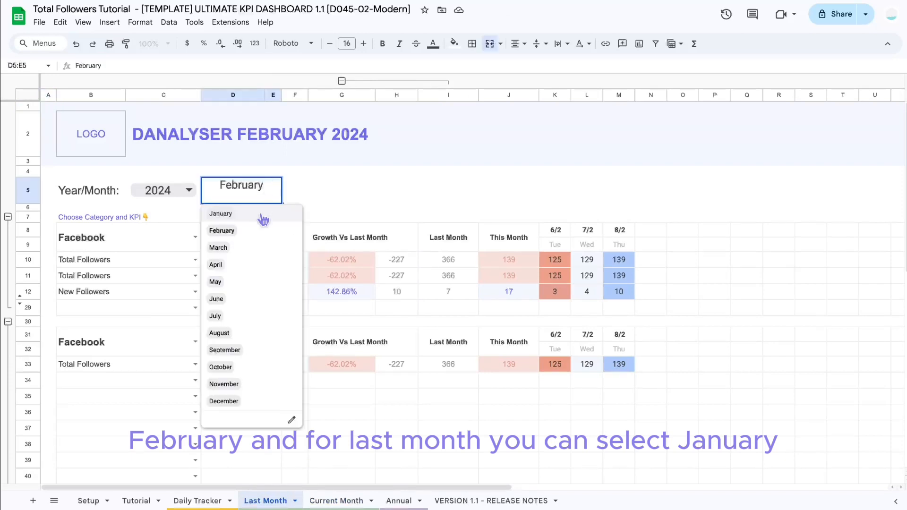
left_click(221, 213)
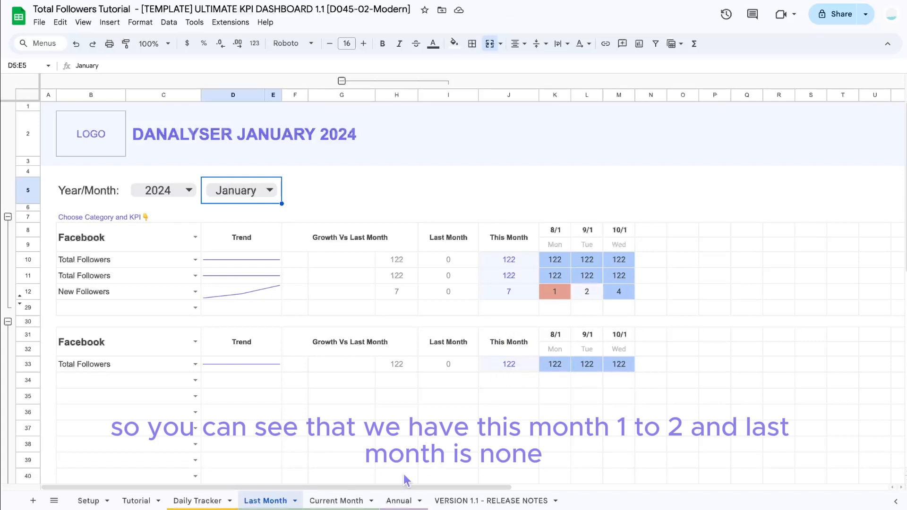
Step: Replace Current Month's Last Month value for Total Followers (I33) with a reference to the Last Month sheet's This Month cell J33
left_click(455, 373)
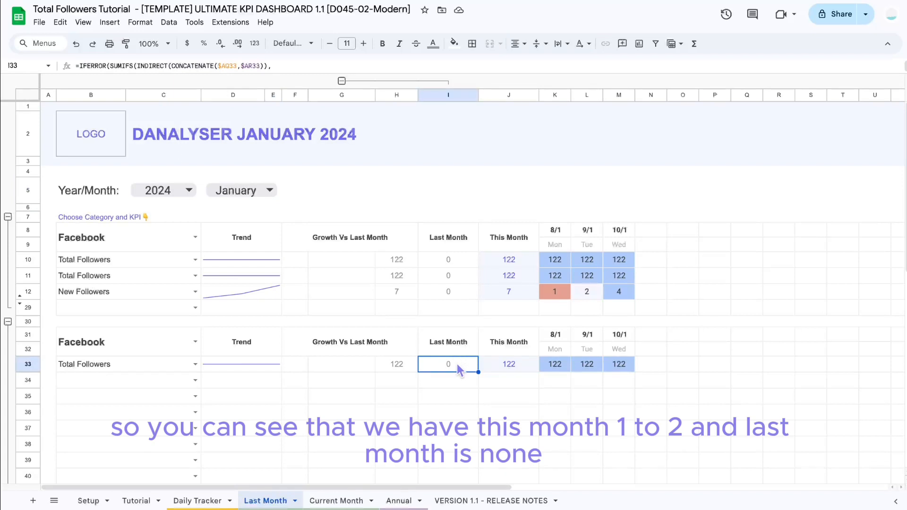
left_click(355, 504)
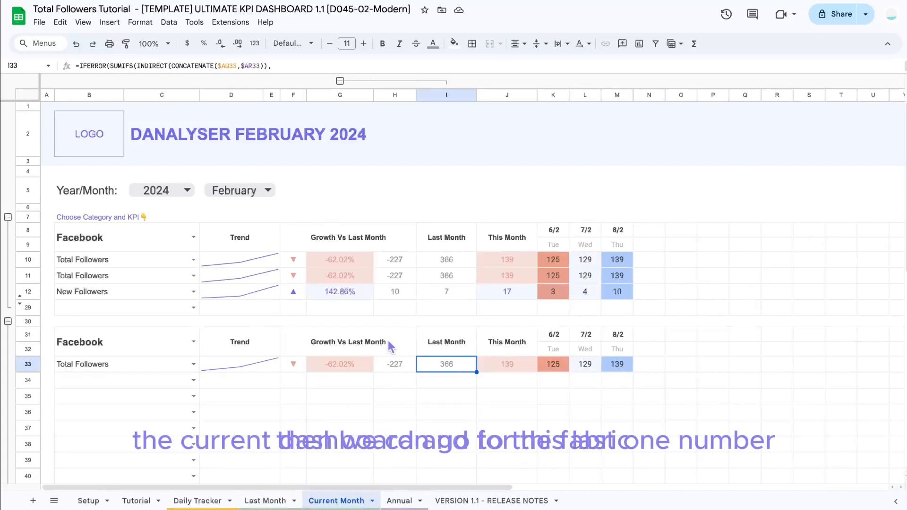
double_click(457, 371)
key("ctrl+a")
key("BackSpace")
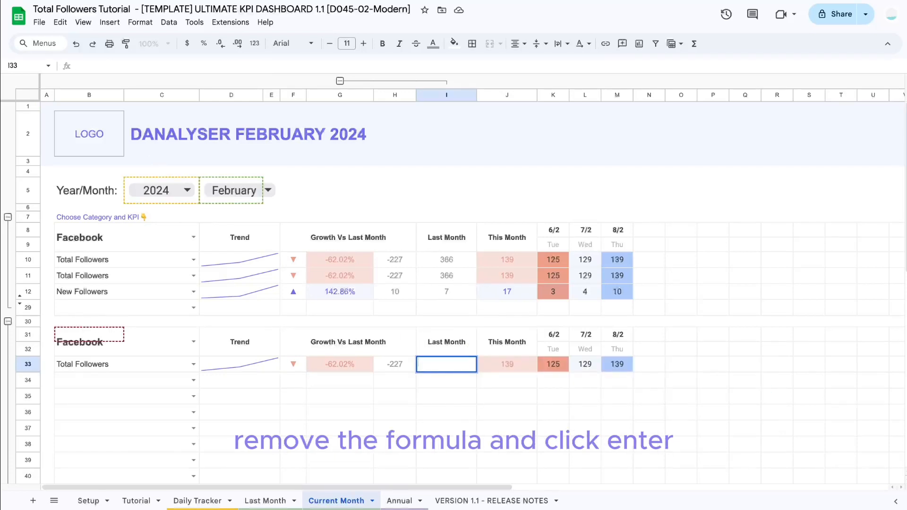
type("=")
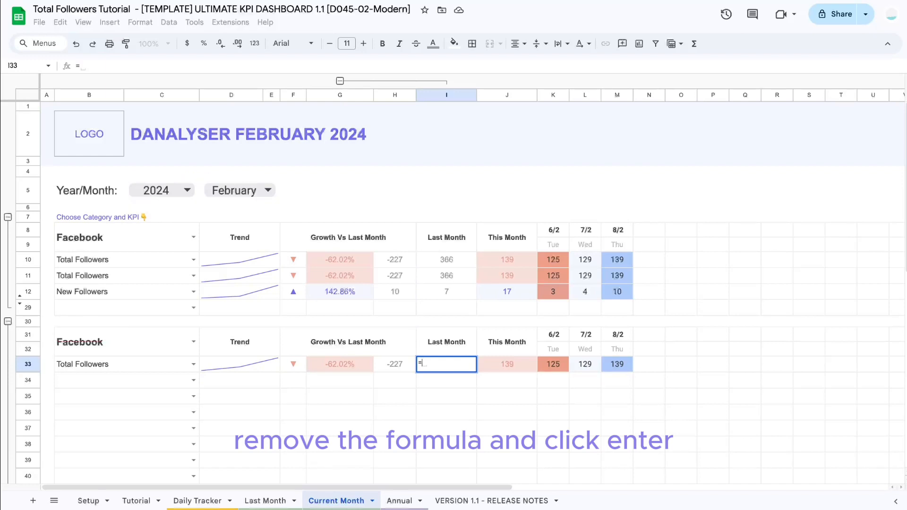
left_click(273, 504)
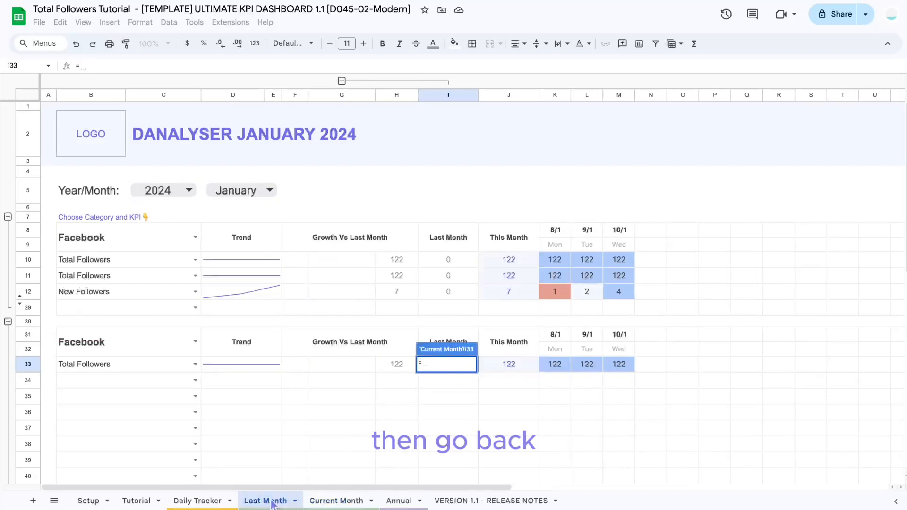
left_click(509, 366)
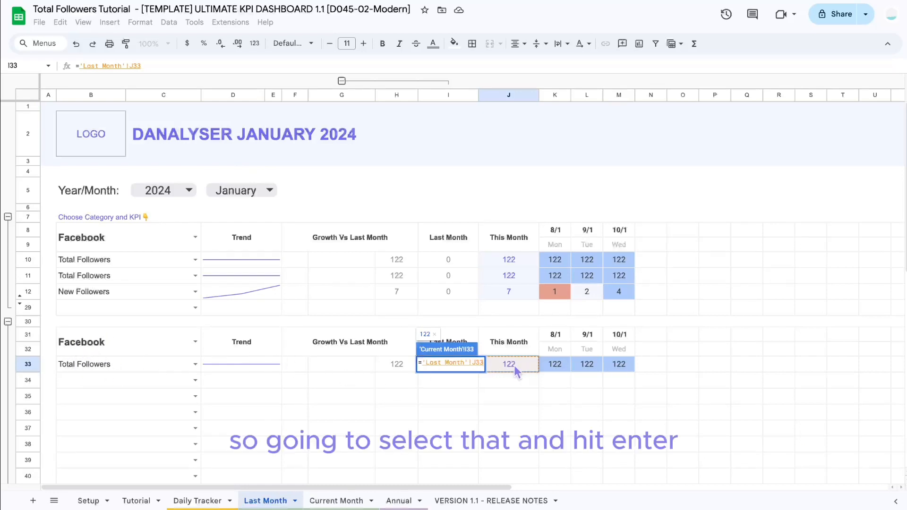
key("Return")
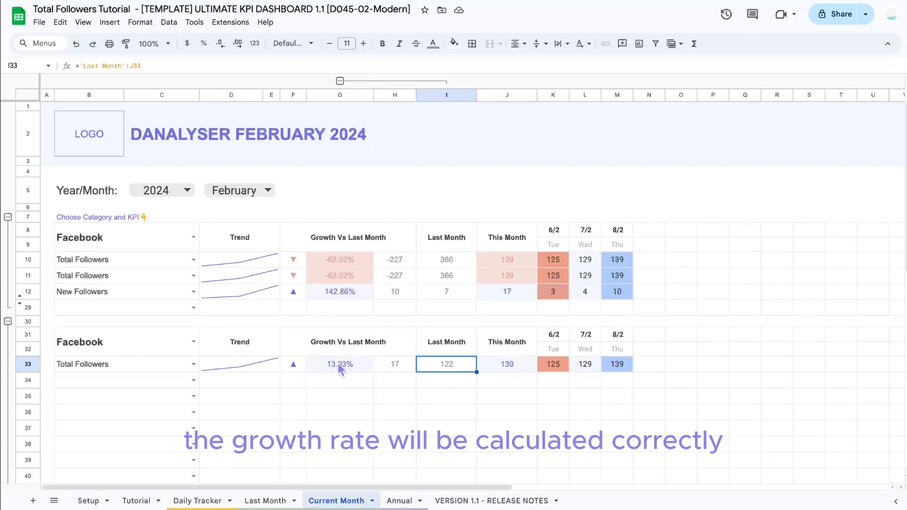
Step: Inspect the growth, Last Month and This Month cells and formulas in the Total Followers row
left_click(402, 368)
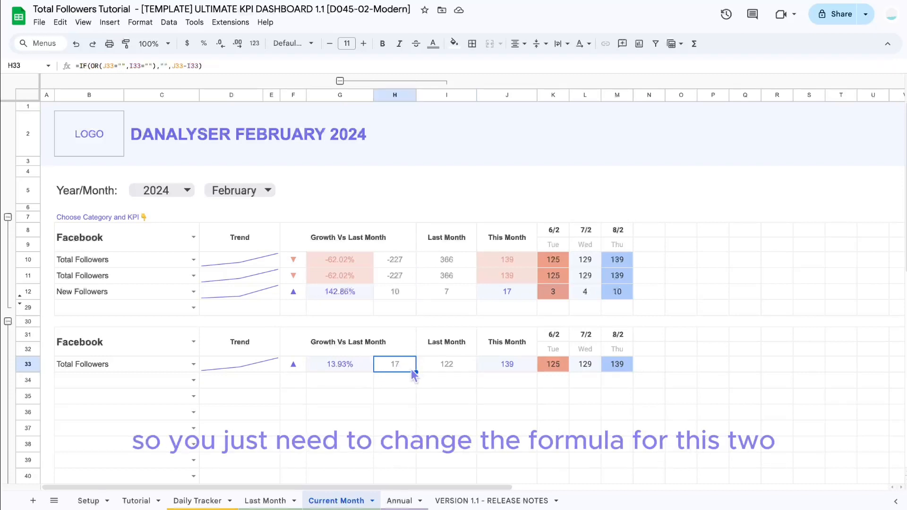
left_click_drag(451, 366, 502, 370)
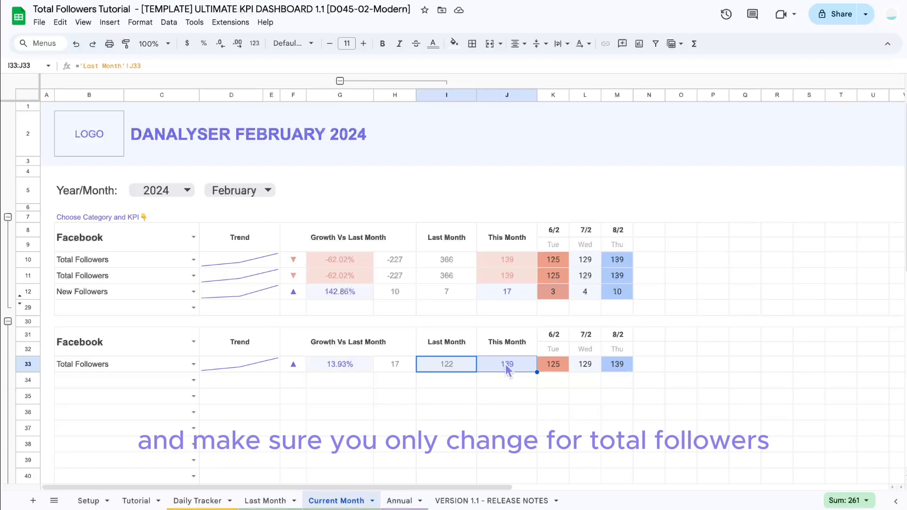
left_click(94, 365)
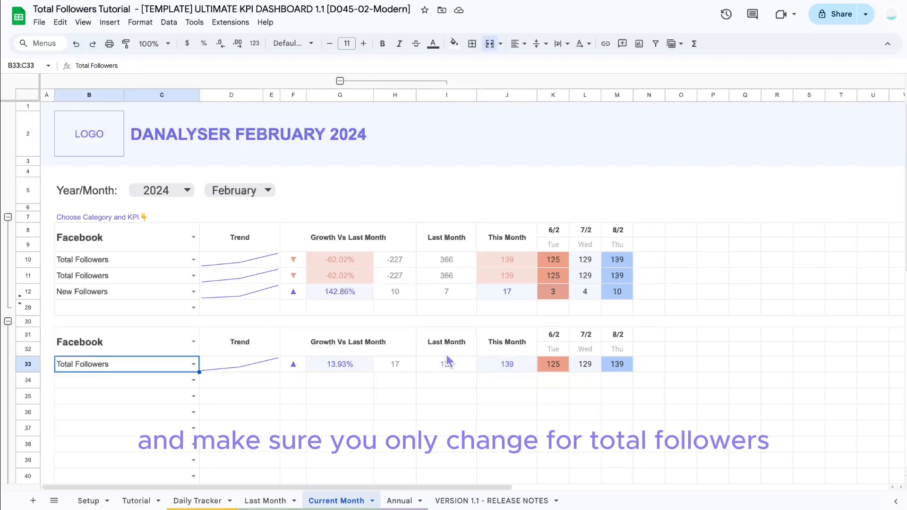
left_click(508, 383)
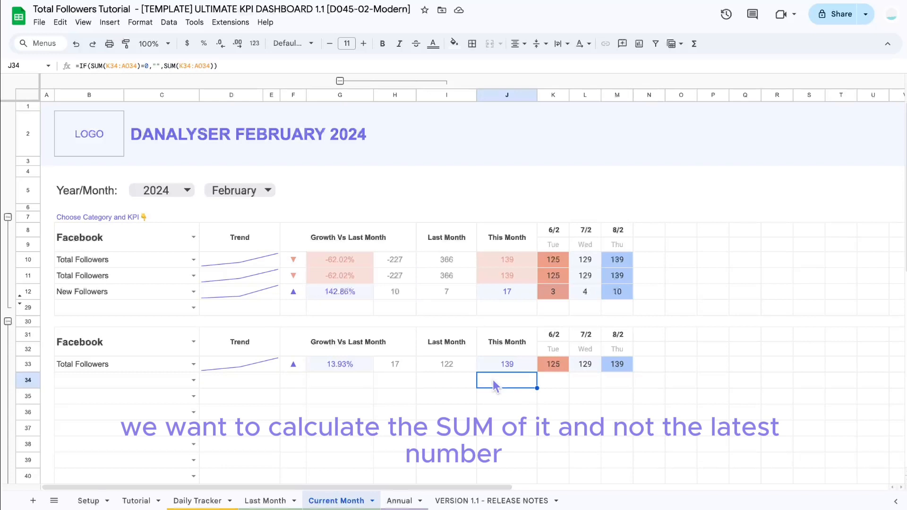
left_click(523, 371)
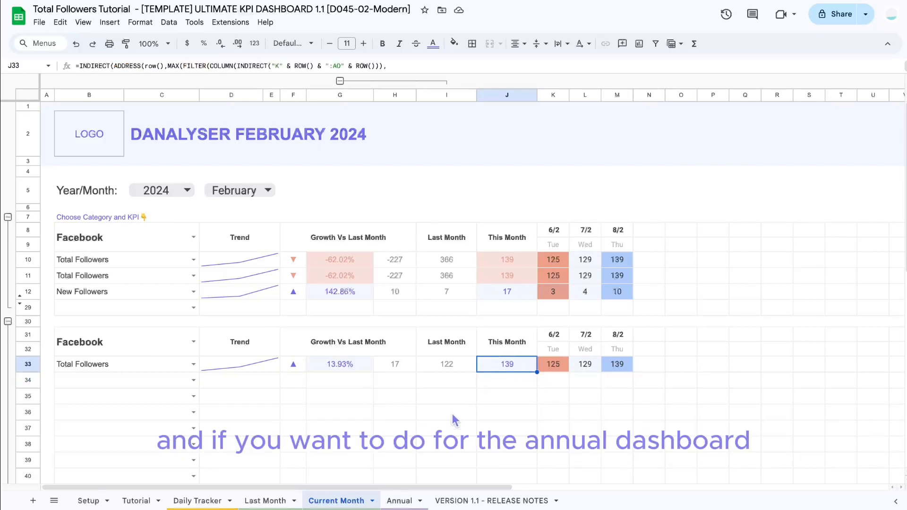
Step: Copy the blog's Step 6 INDIRECT formula and paste it into the Annual sheet's This Year cell for Total Followers
left_click(399, 500)
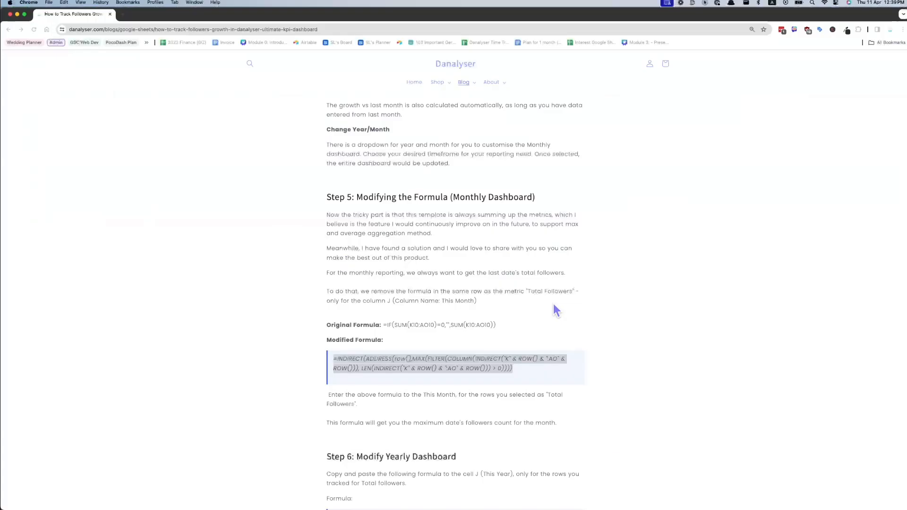
scroll(553, 304, "down", 5)
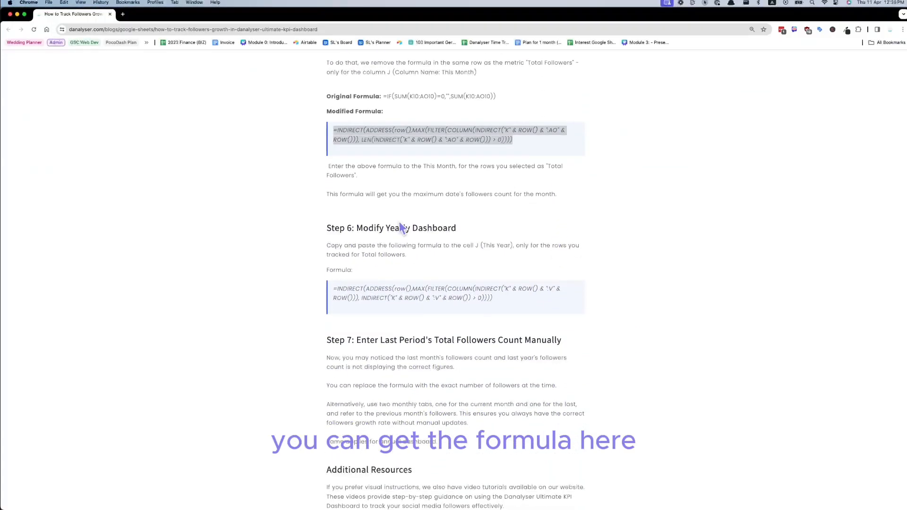
left_click_drag(493, 298, 337, 292)
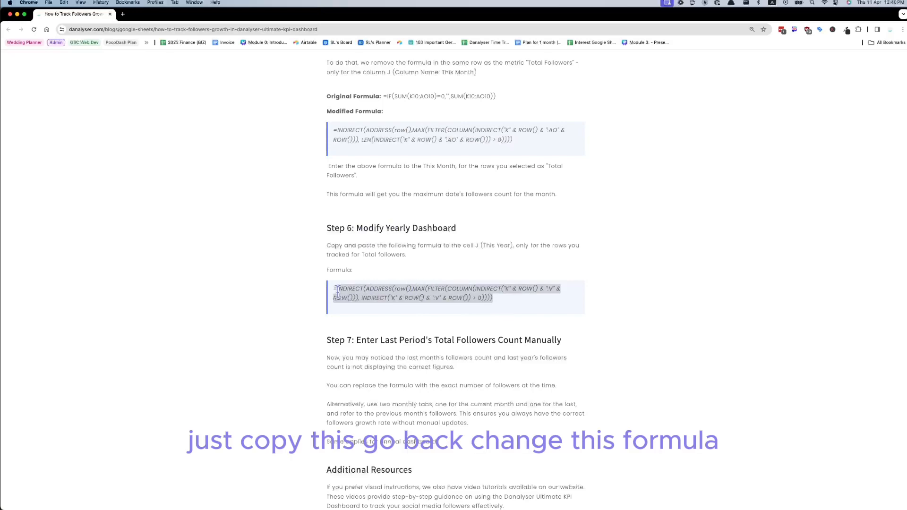
key("super+c")
left_click(491, 251)
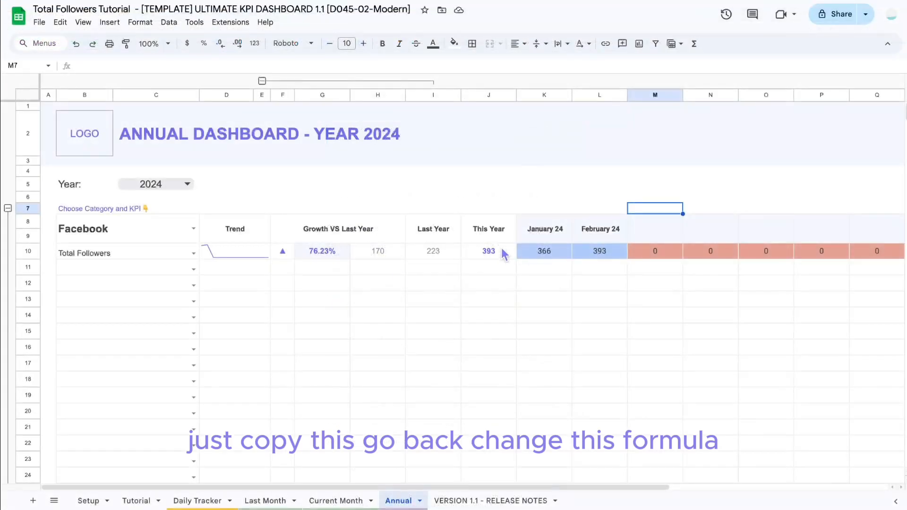
key("super+v")
key("Return")
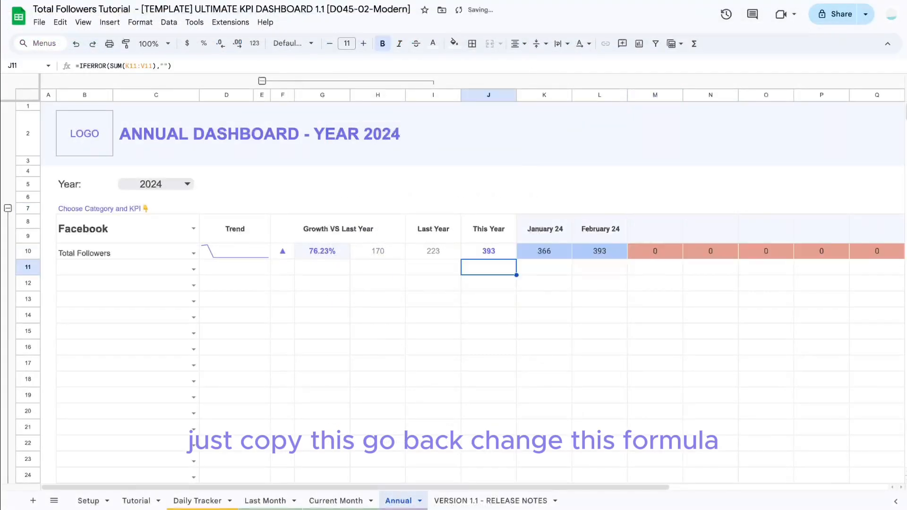
Step: Check the This Year, February 24 and Last Year formulas in the Annual Total Followers row
left_click(494, 255)
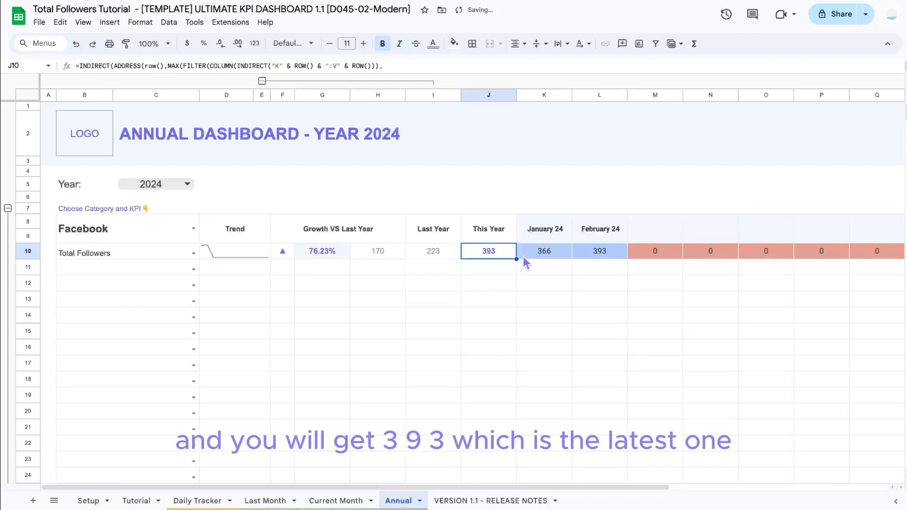
left_click(593, 258)
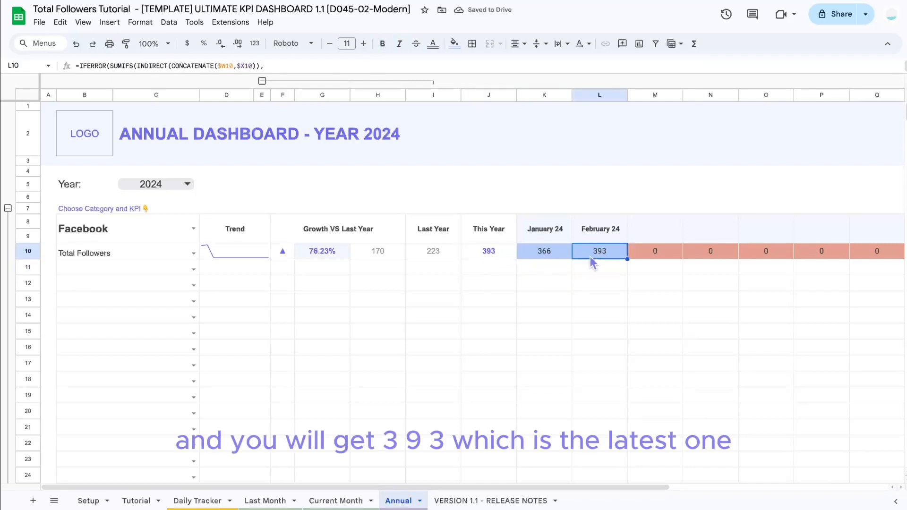
left_click(492, 260)
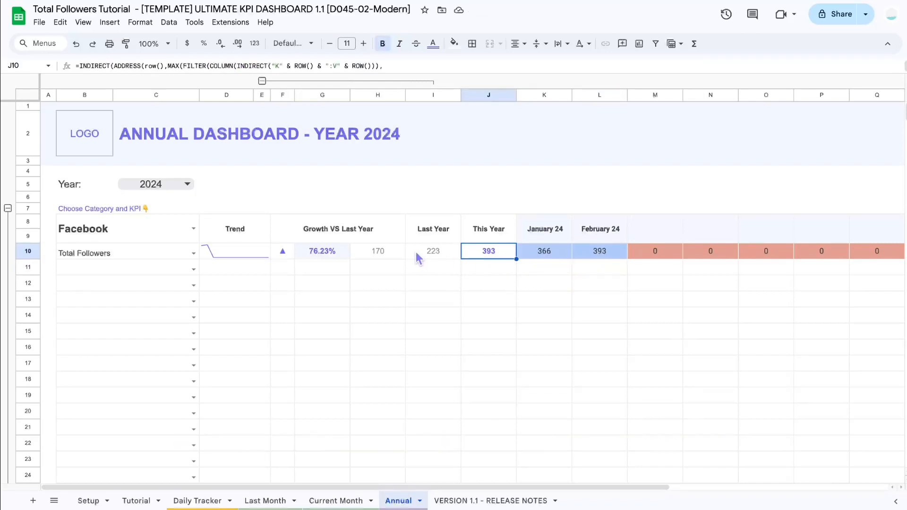
left_click(433, 257)
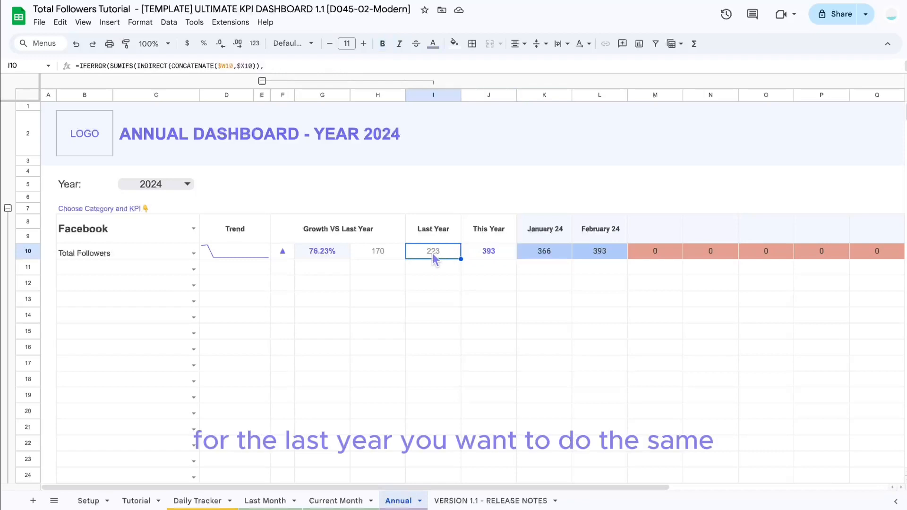
Step: Duplicate the Annual sheet and name the copy "Current Year"
right_click(400, 503)
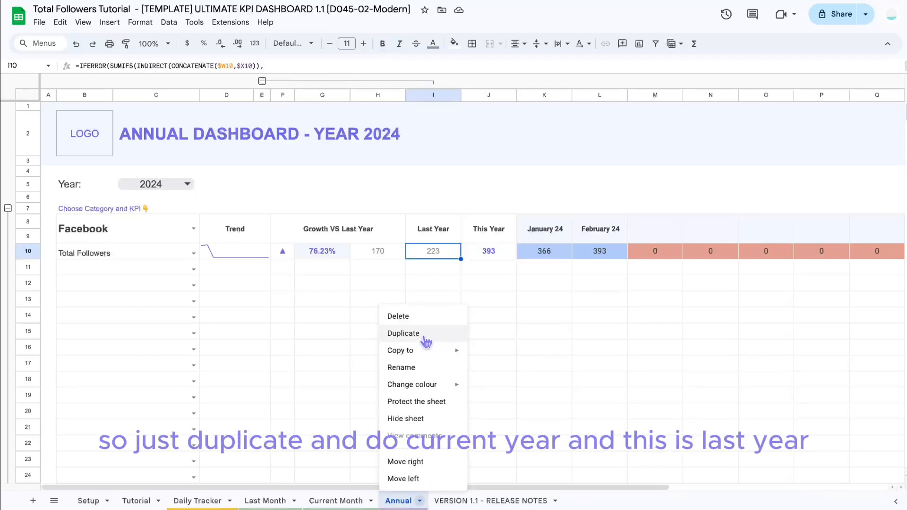
left_click(403, 332)
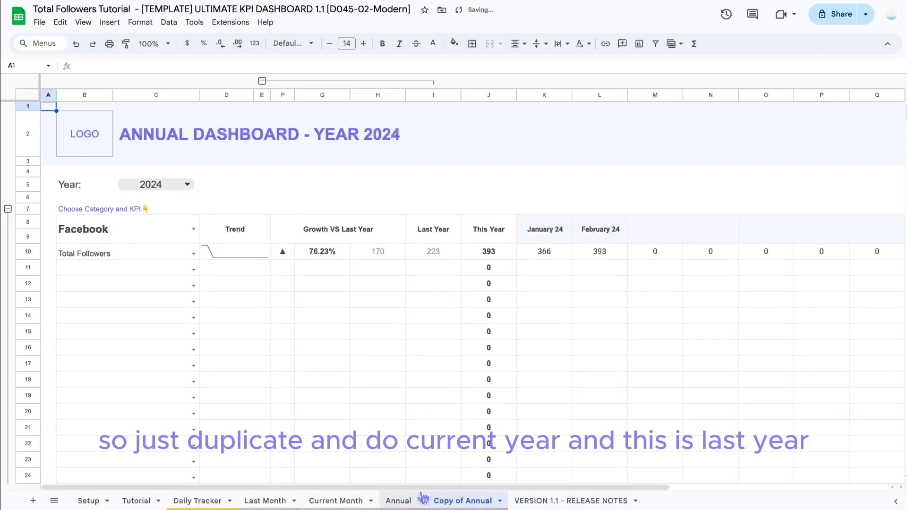
double_click(465, 501)
type("Current Year")
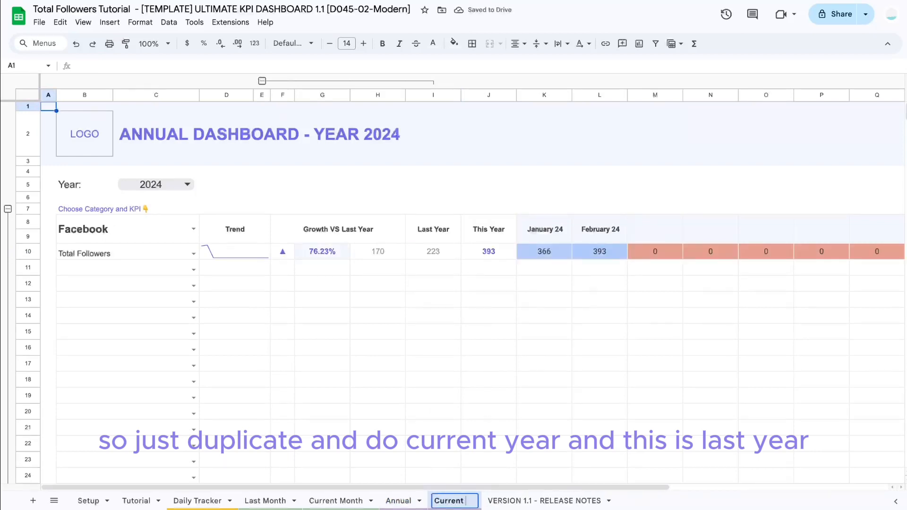
key("Return")
Step: Rename the original Annual sheet to "Last Year"
left_click(399, 501)
double_click(399, 500)
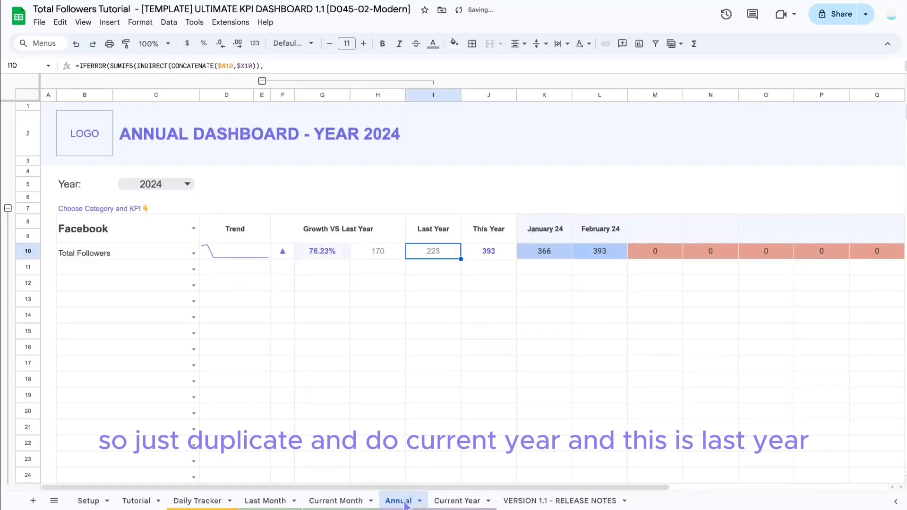
type("Last year")
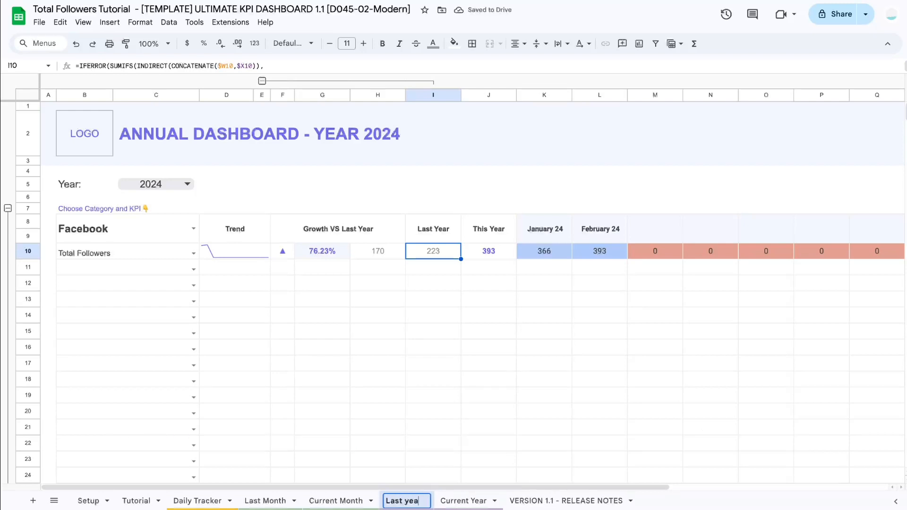
key("BackSpace")
key("BackSpace")
key("BackSpace")
key("BackSpace")
key("BackSpace")
type("Year")
key("Return")
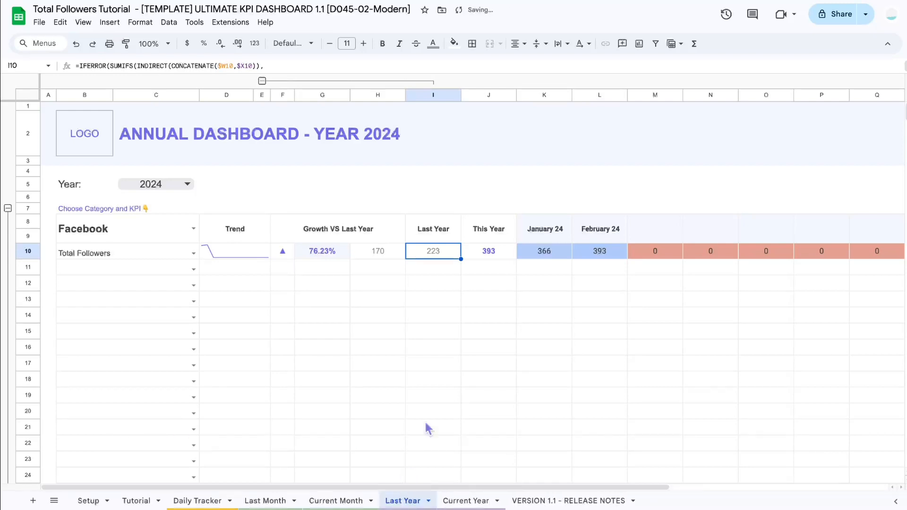
Step: Set the Last Year sheet's dashboard year to 2023
left_click(186, 184)
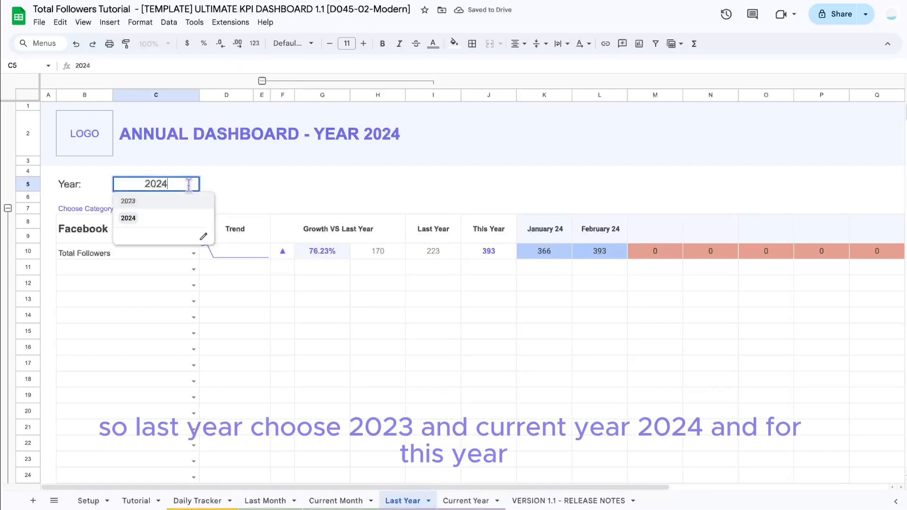
left_click(166, 204)
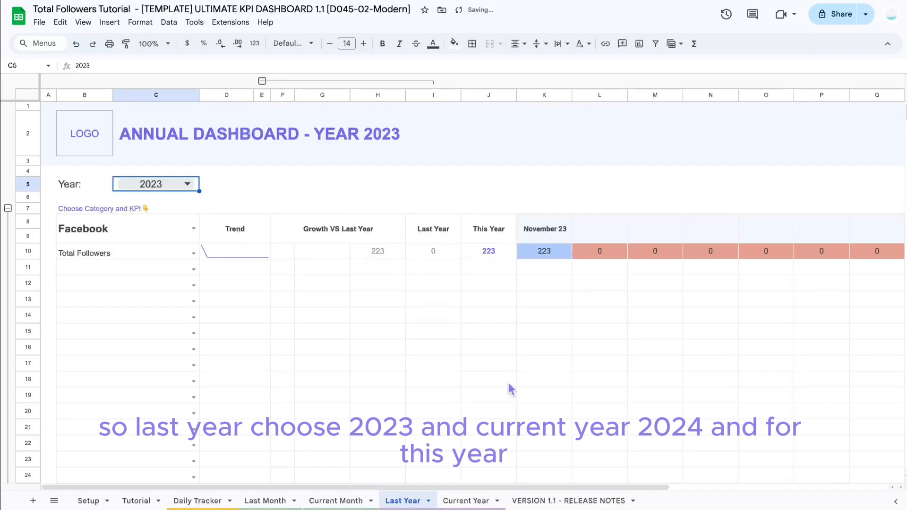
Step: On the Current Year sheet, replace the Total Followers Last Year formula (I10) with a reference to the Last Year sheet's This Year cell J10
left_click(469, 502)
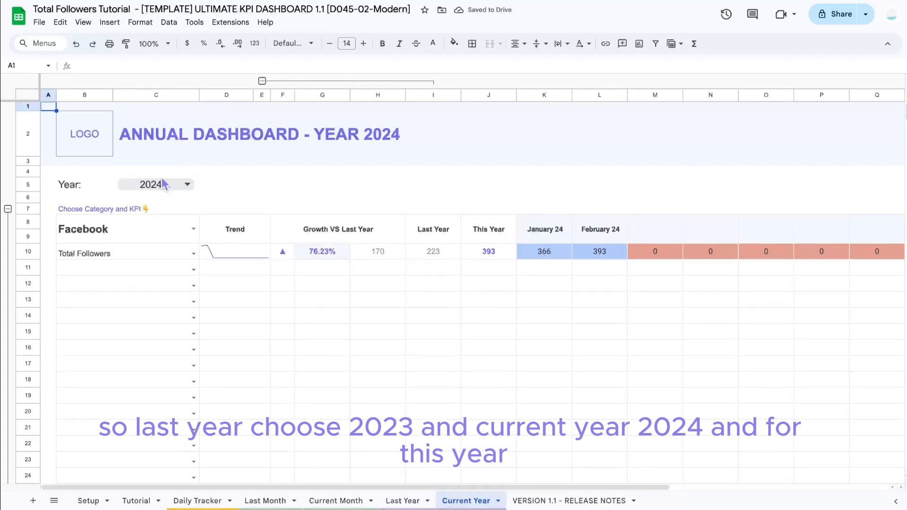
triple_click(467, 249)
key("ctrl+a")
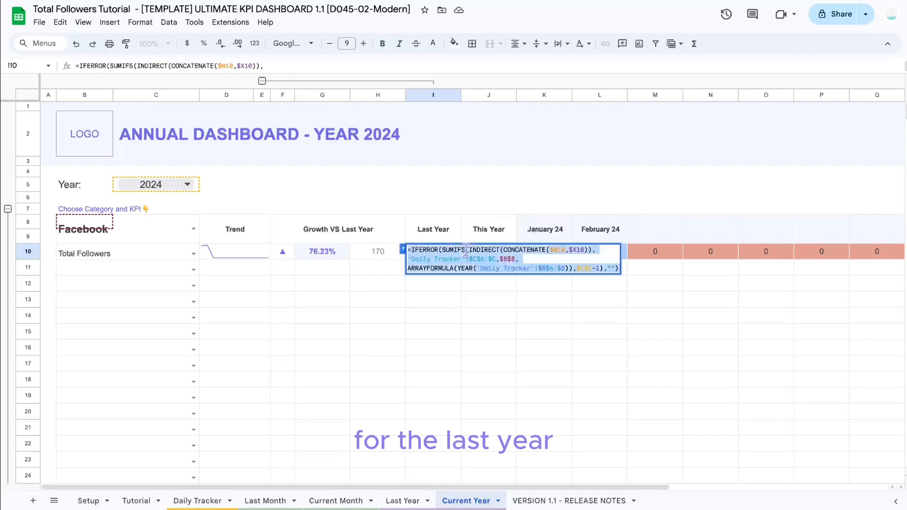
key("BackSpace")
type("=")
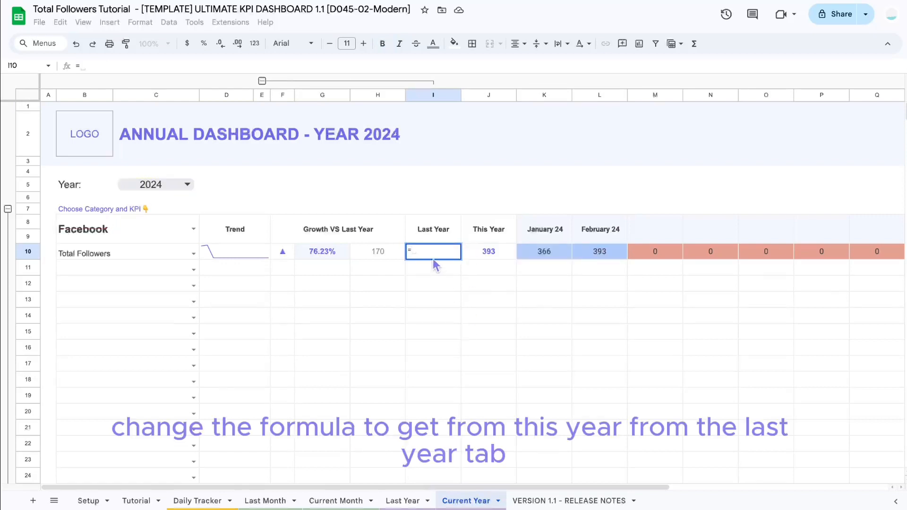
left_click(402, 501)
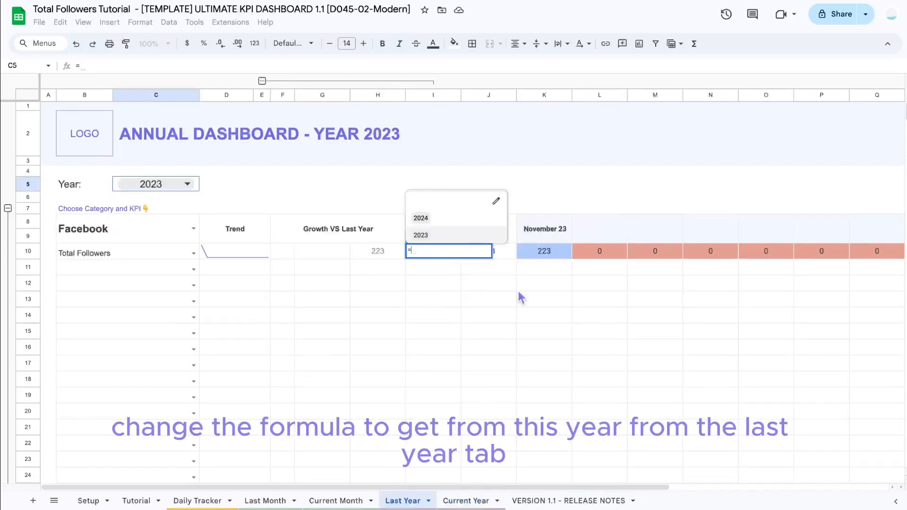
left_click(507, 252)
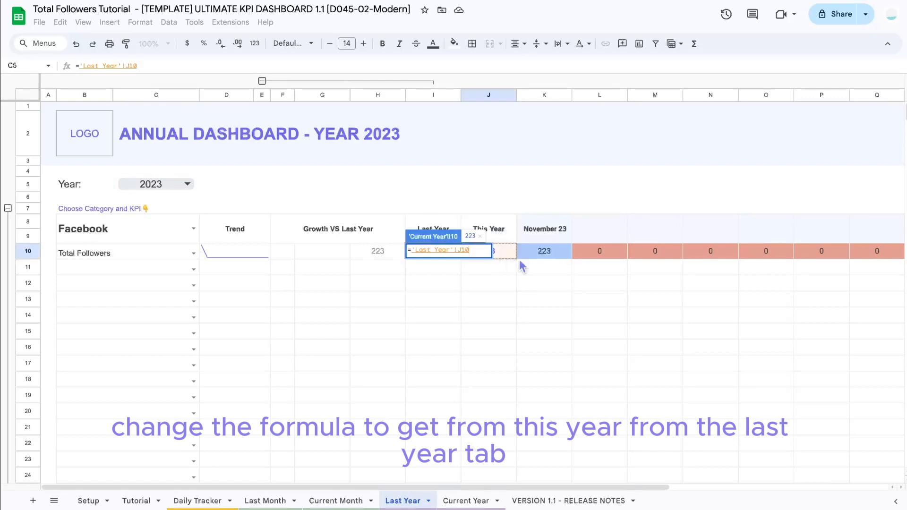
key("Return")
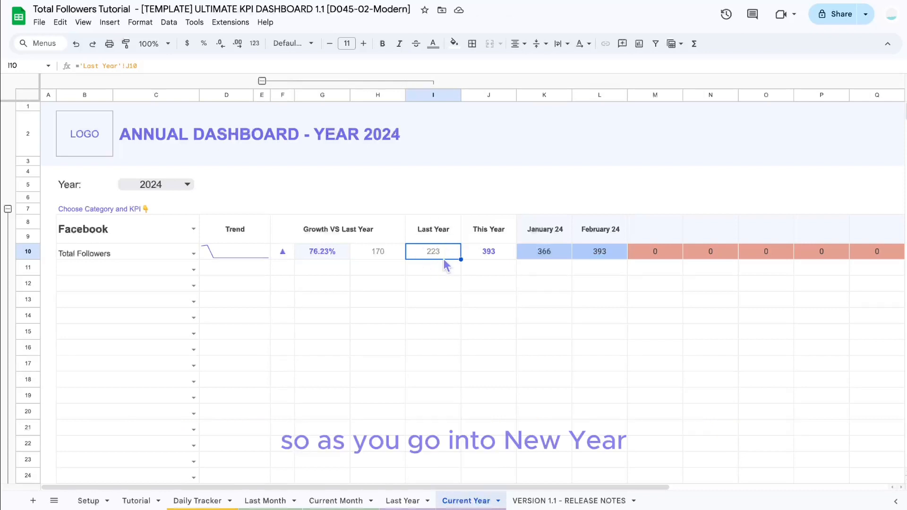
Step: Review the year selectors on the Current Year and Last Year sheets without changing them
left_click(186, 184)
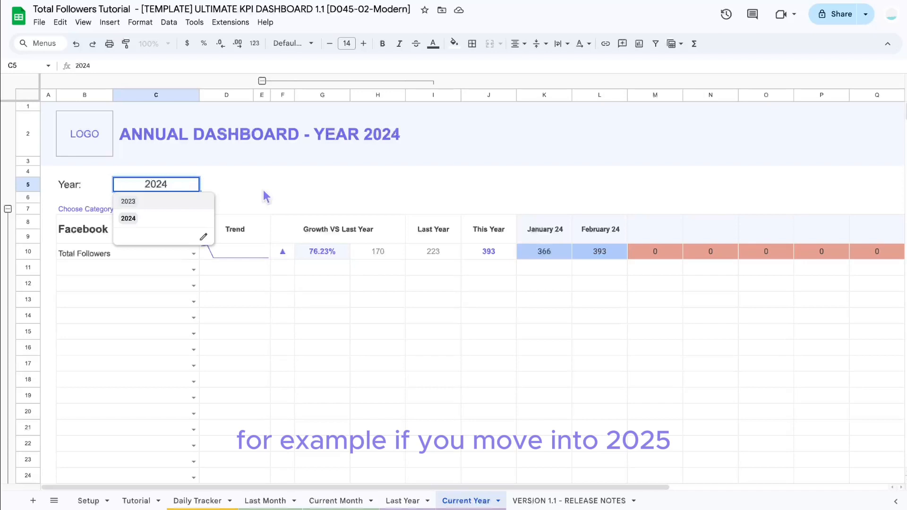
left_click(404, 501)
left_click(170, 188)
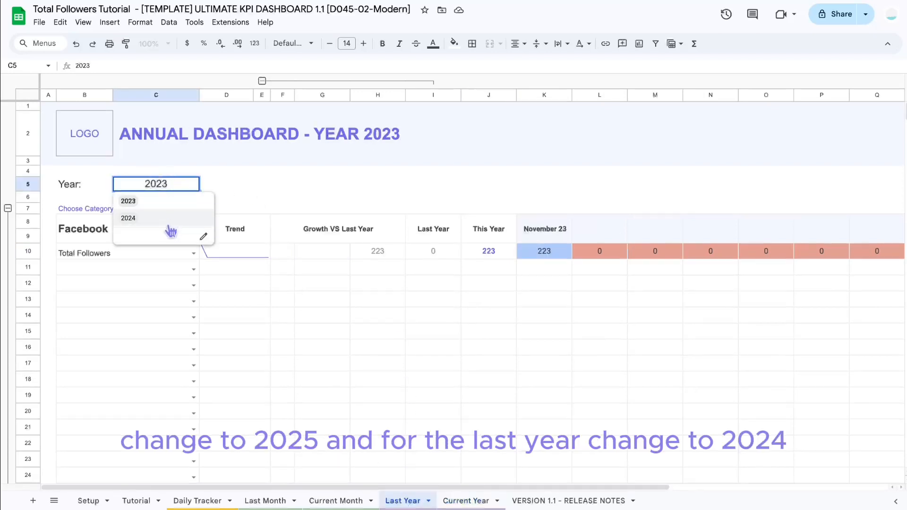
left_click(322, 171)
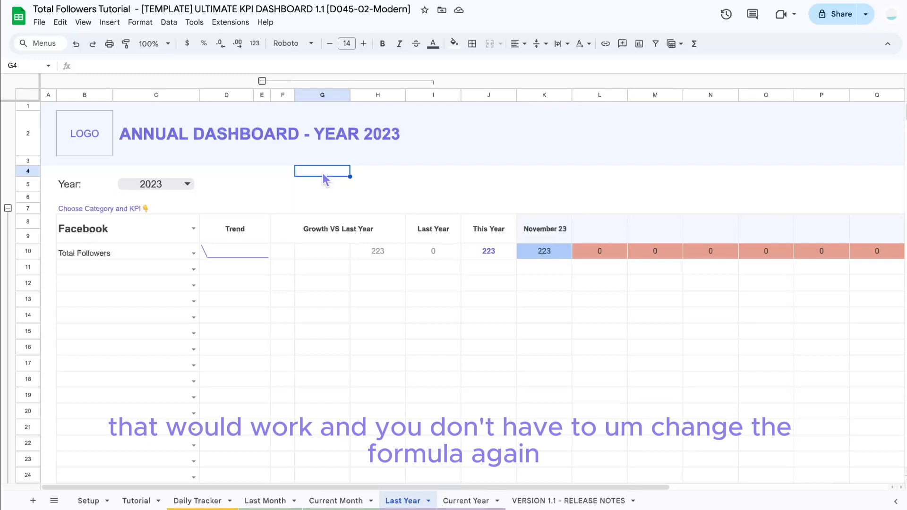
left_click(310, 198)
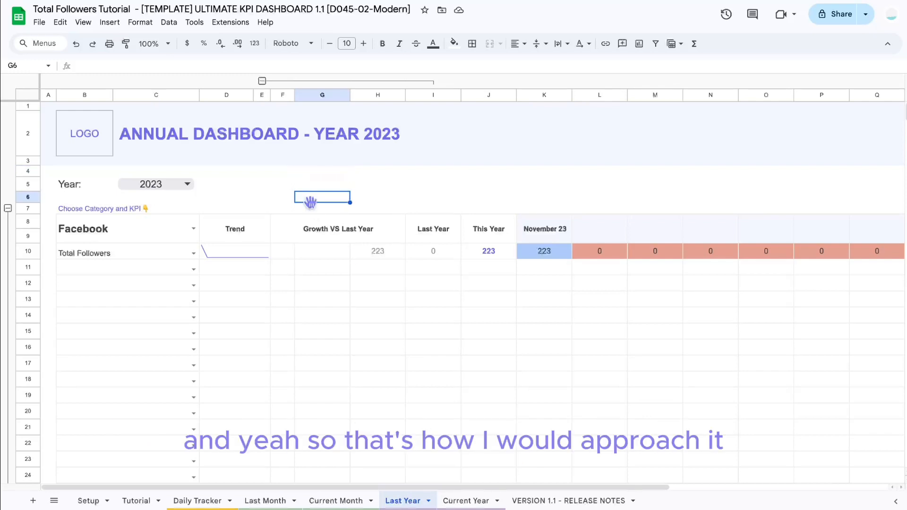
Step: Revisit the Last Month sheet, then switch to the blog post in the browser
left_click(279, 502)
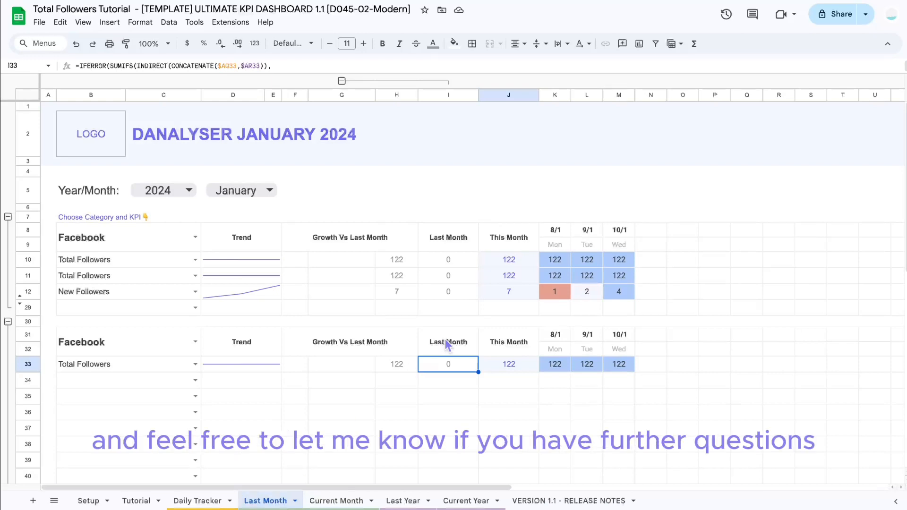
key("super+Tab")
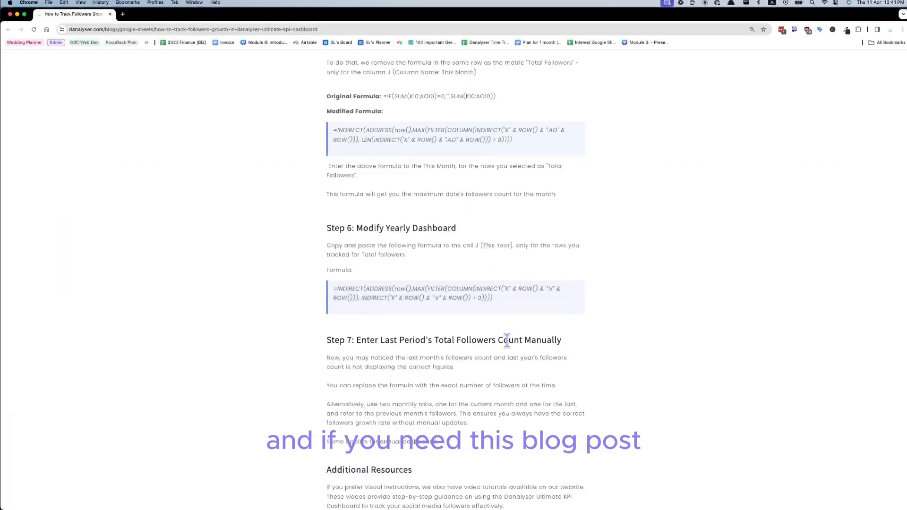